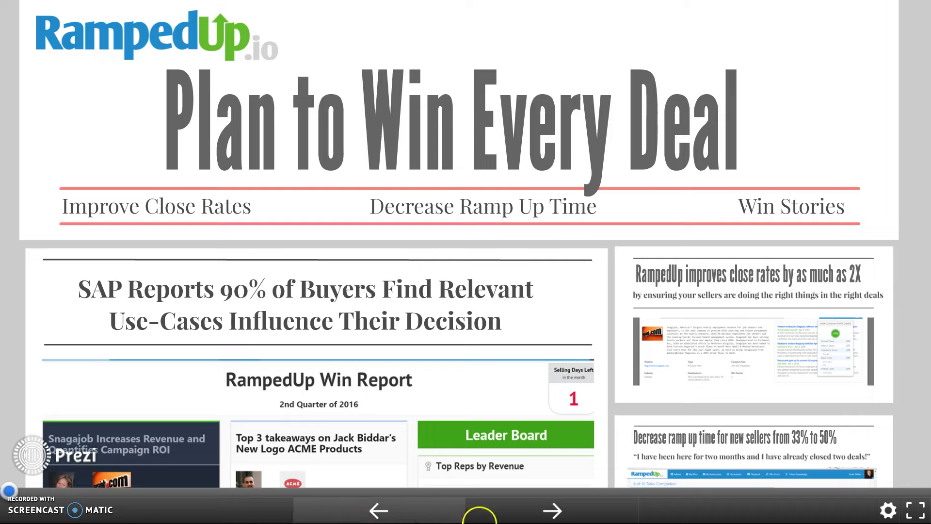
# Step: Advance through the RampedUp presentation slides, from the Plan to Win Every Deal overview to the slide on improving close rates
pyautogui.click(561, 519)
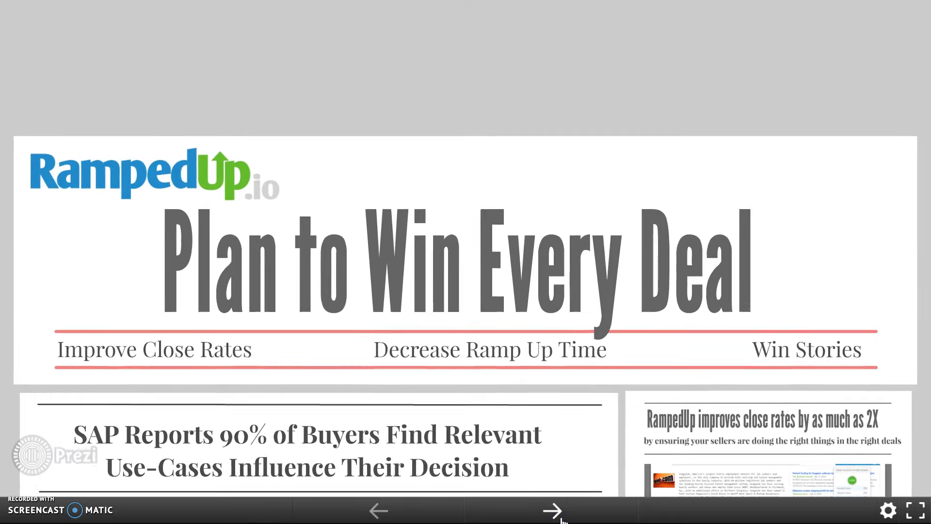
pyautogui.click(562, 519)
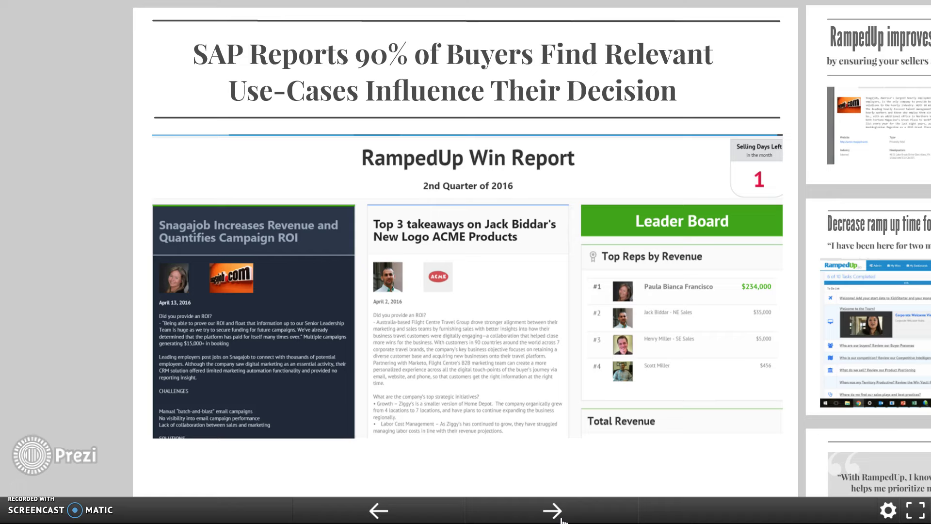
pyautogui.click(561, 520)
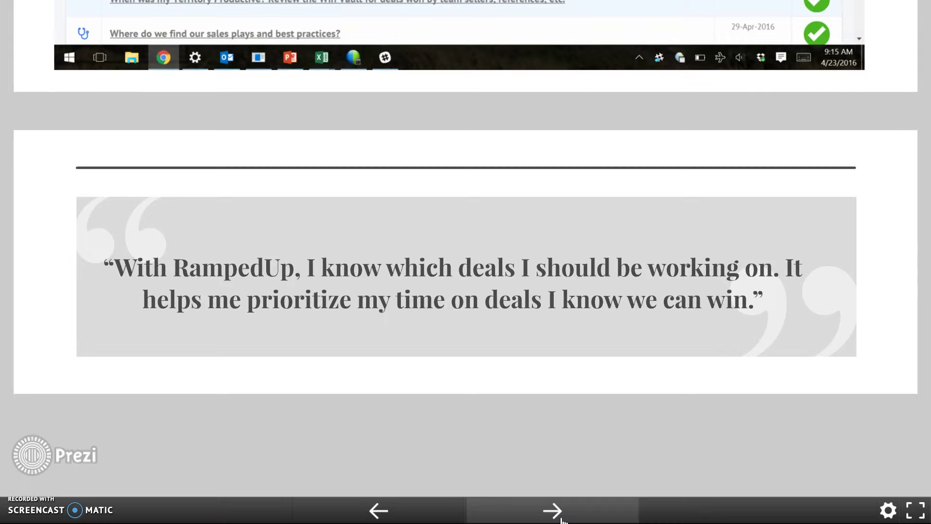
pyautogui.click(561, 520)
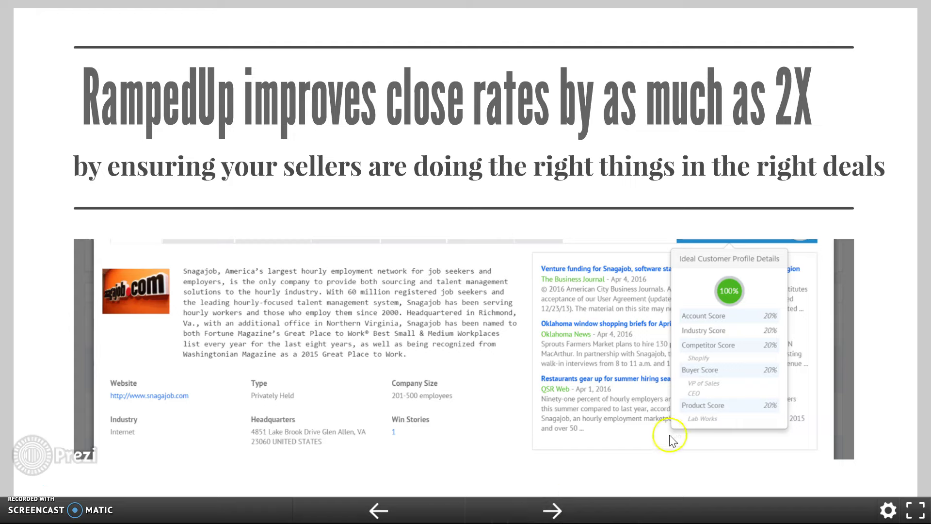
pyautogui.click(554, 512)
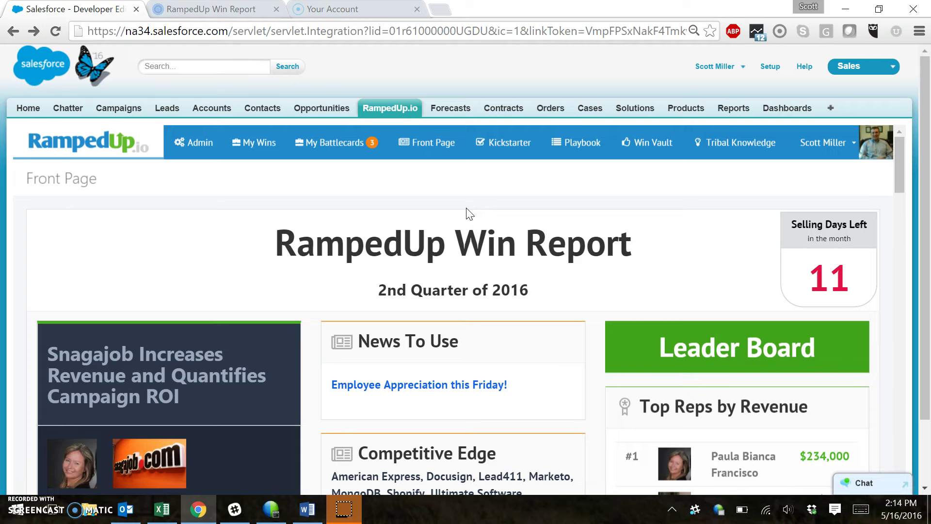
# Step: Examine the RampedUp Win Report front page, including its news, competitive edge, leader board, win statistics and heat map sections
pyautogui.scroll(-1, 467, 213)
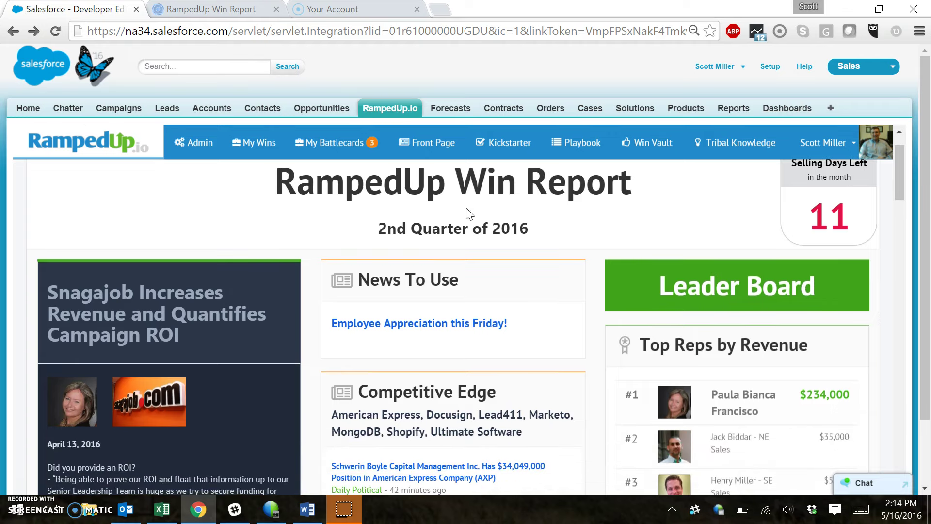
pyautogui.click(202, 301)
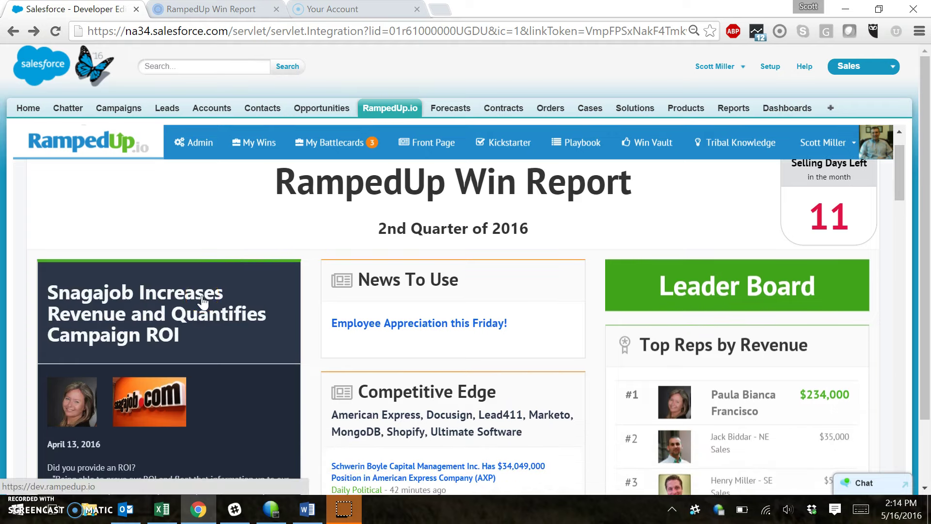
pyautogui.scroll(-1, 385, 336)
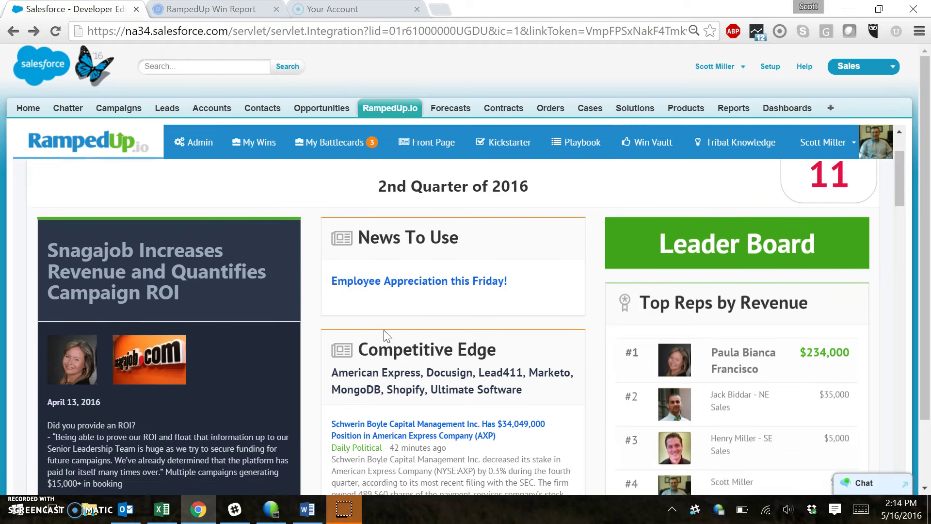
pyautogui.scroll(-1, 616, 345)
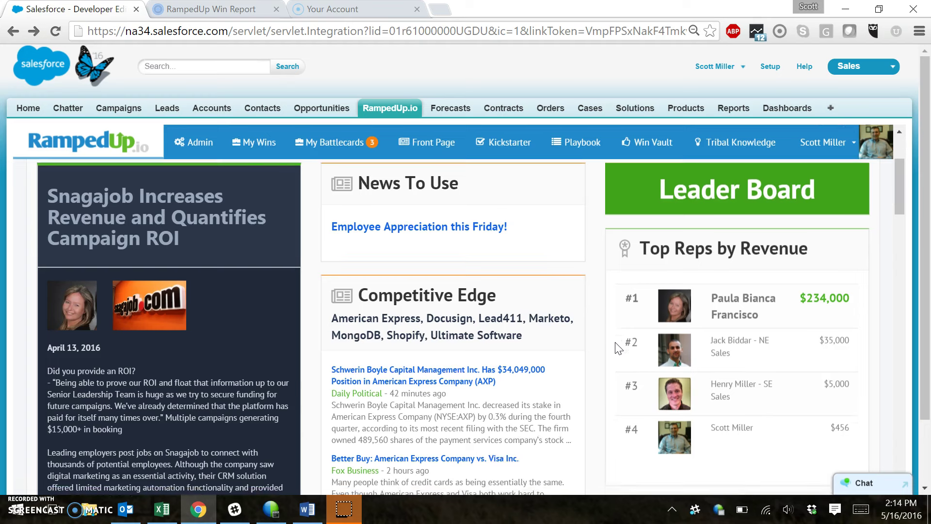
pyautogui.scroll(-1, 616, 345)
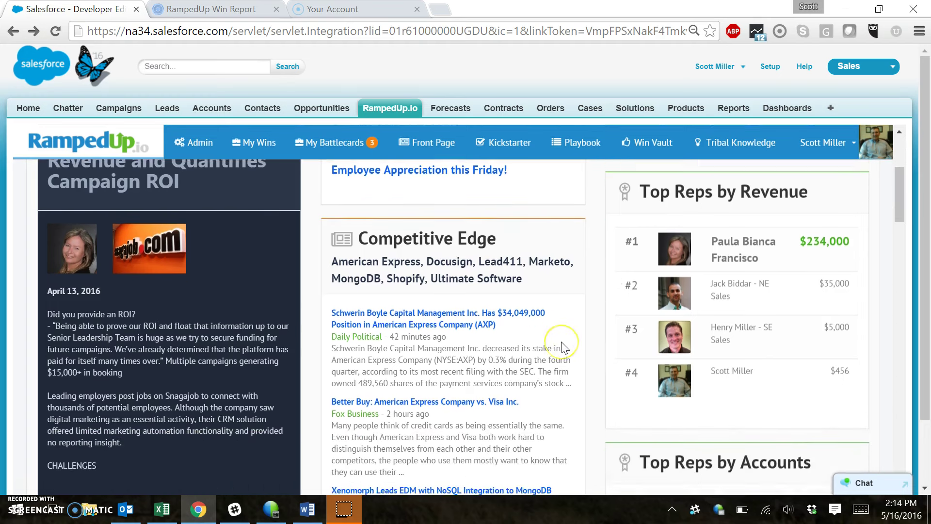
pyautogui.scroll(-2, 562, 347)
pyautogui.scroll(-6, 562, 347)
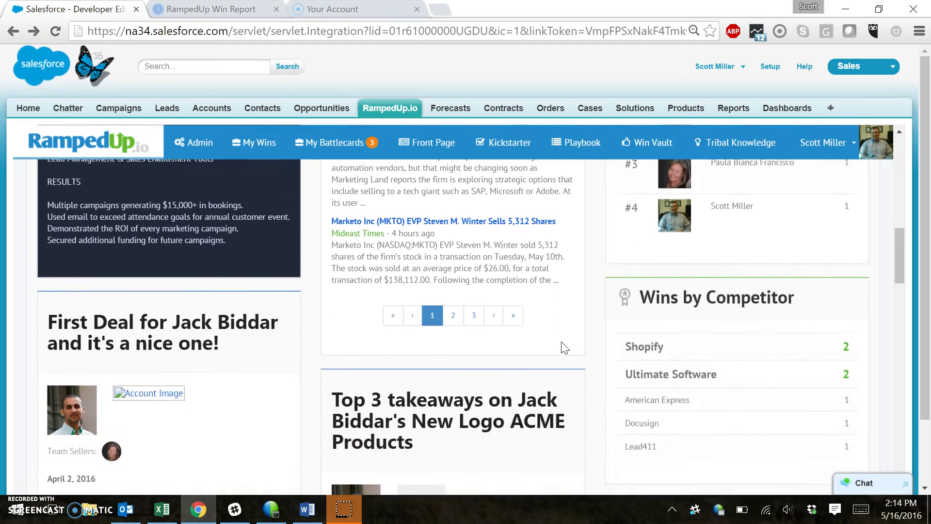
pyautogui.scroll(-12, 562, 347)
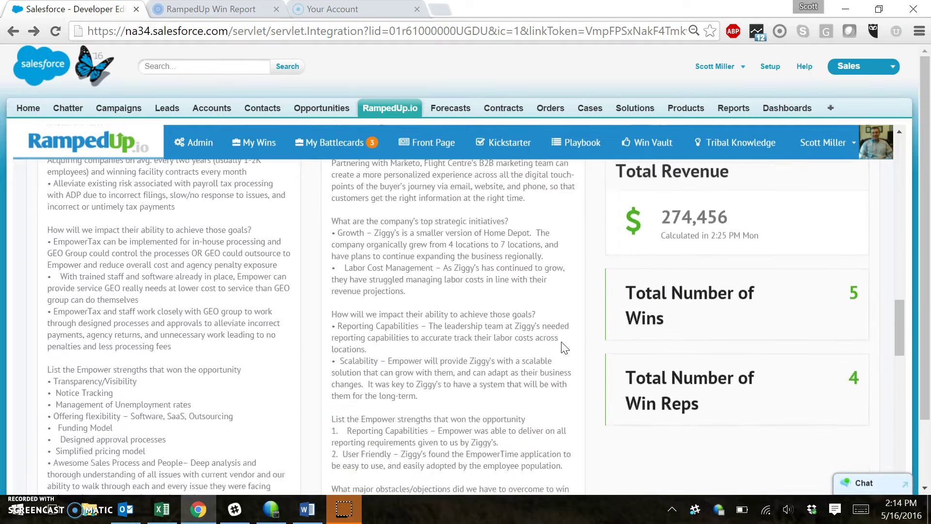
pyautogui.scroll(-5, 562, 347)
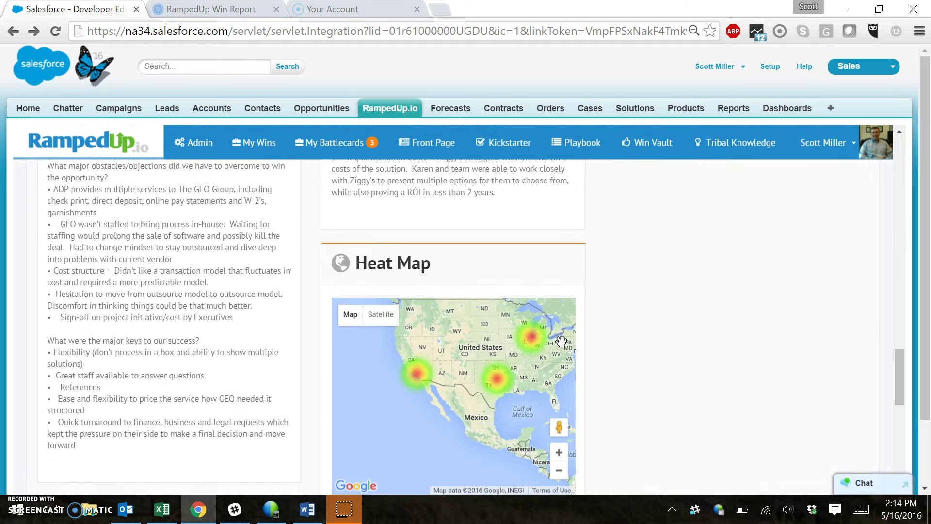
pyautogui.scroll(20, 625, 339)
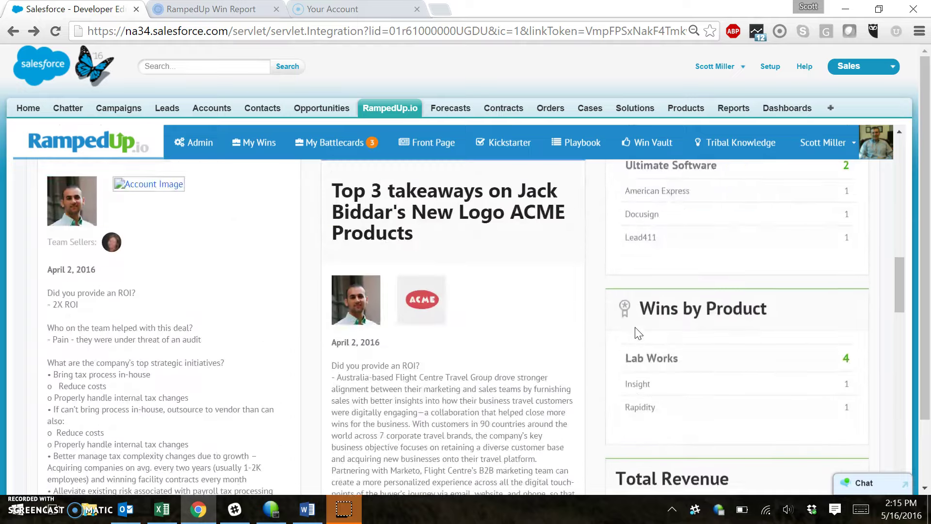
pyautogui.scroll(5, 635, 329)
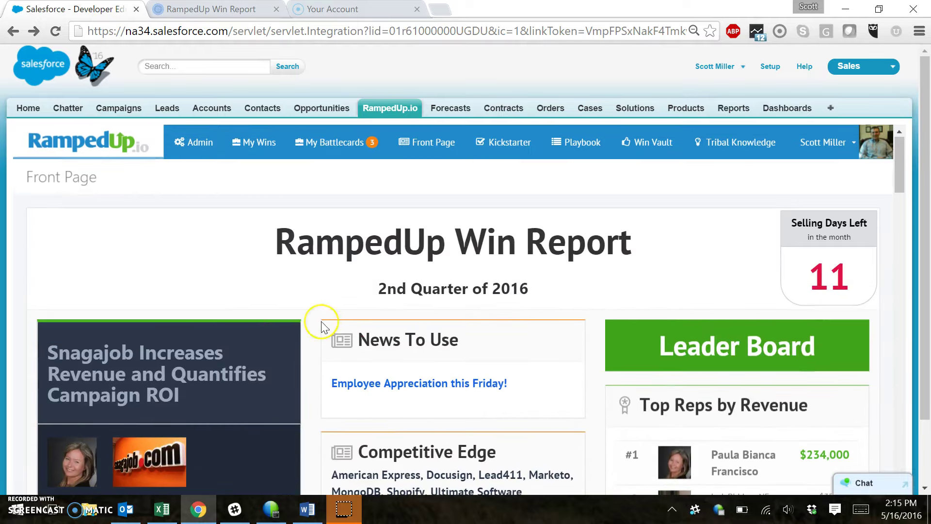
# Step: View the detailed win report for the Snagajob story, read its deal facts and narrative, and close it
pyautogui.click(160, 368)
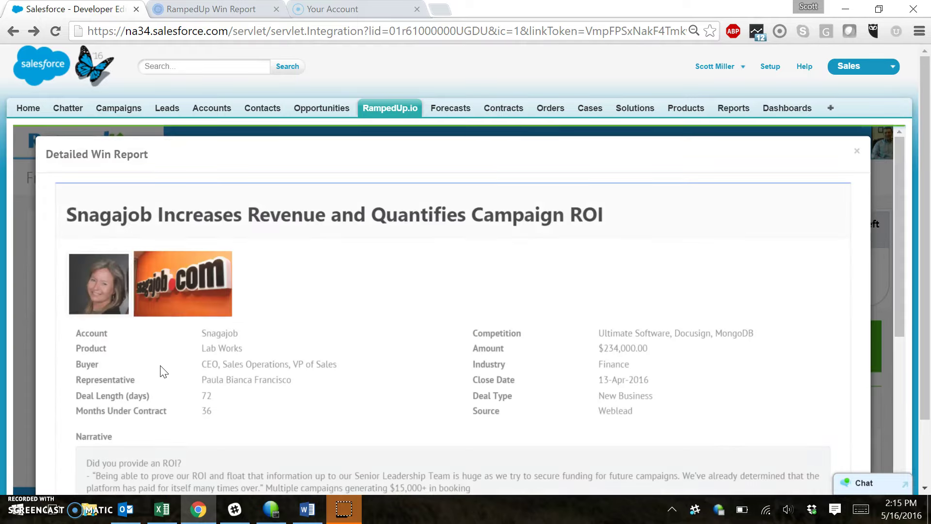
pyautogui.scroll(-1, 345, 289)
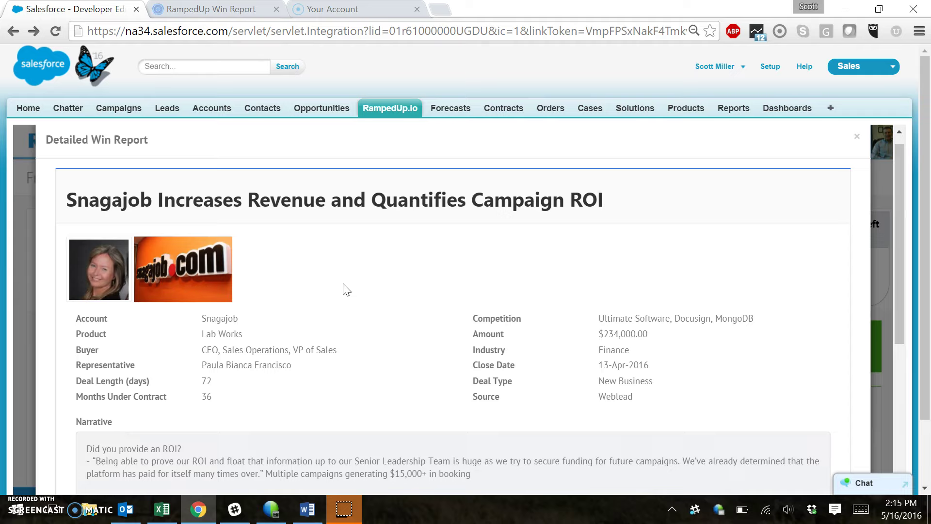
pyautogui.scroll(-4, 345, 286)
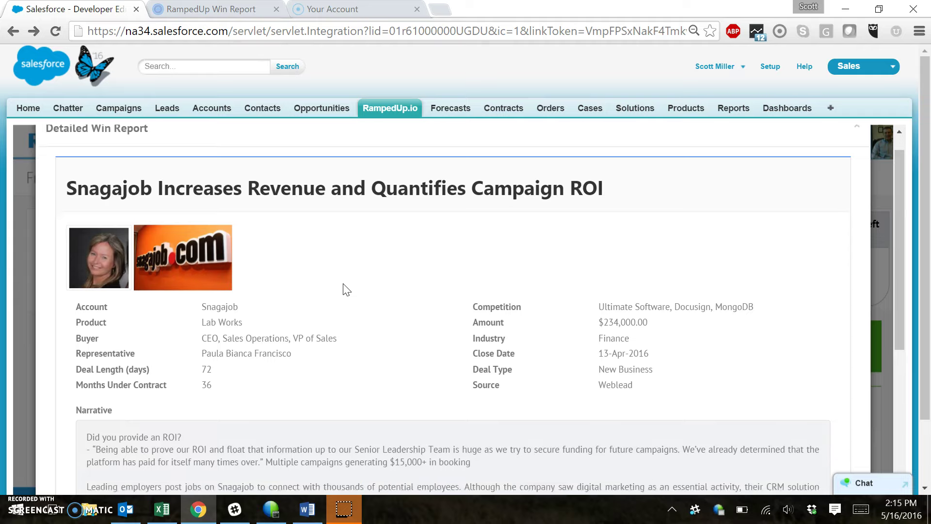
pyautogui.scroll(-2, 343, 283)
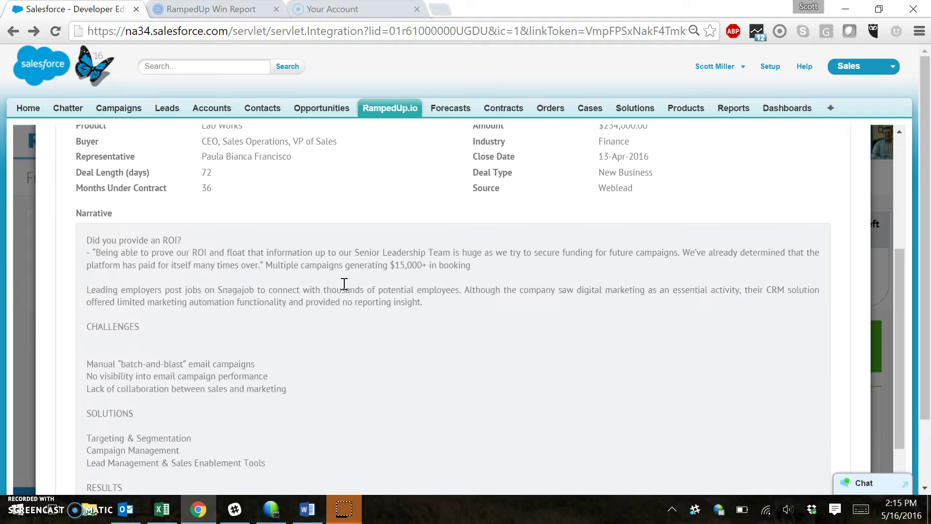
pyautogui.scroll(5, 343, 284)
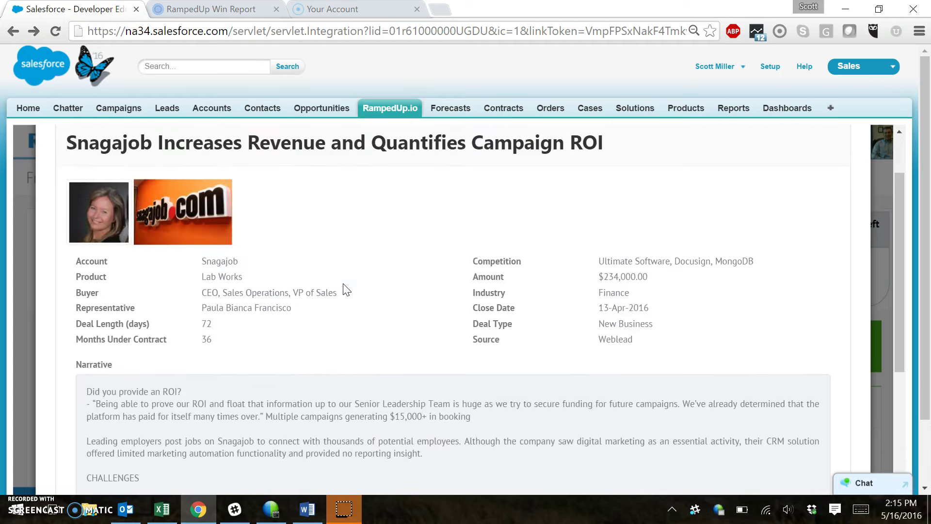
pyautogui.scroll(2, 346, 289)
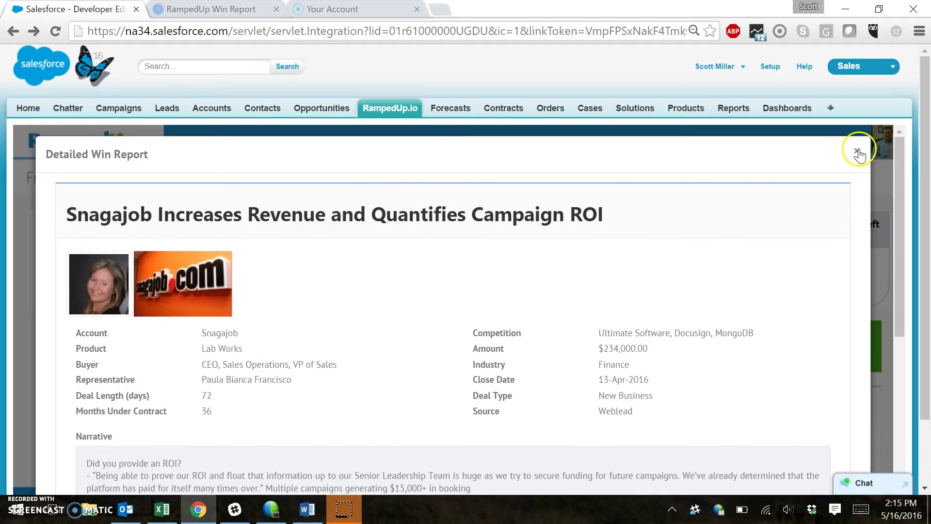
pyautogui.click(857, 154)
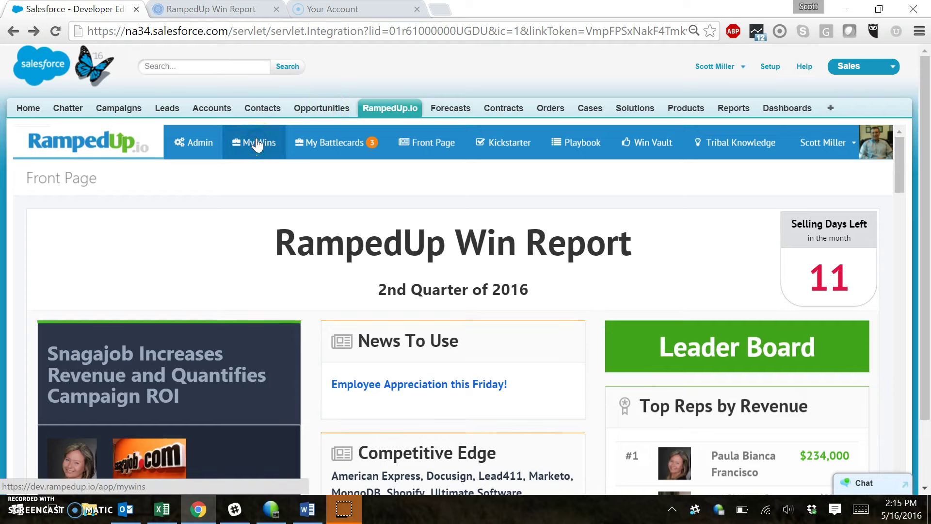
# Step: Open the CenturyLink win from My Wins for editing and advance through the Win Story Wizard questions to the full summary form
pyautogui.click(257, 144)
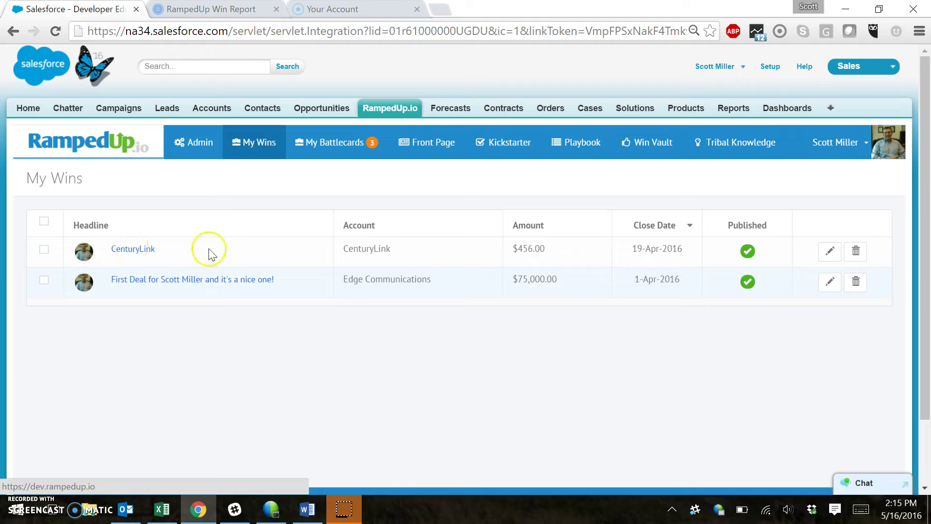
pyautogui.click(825, 253)
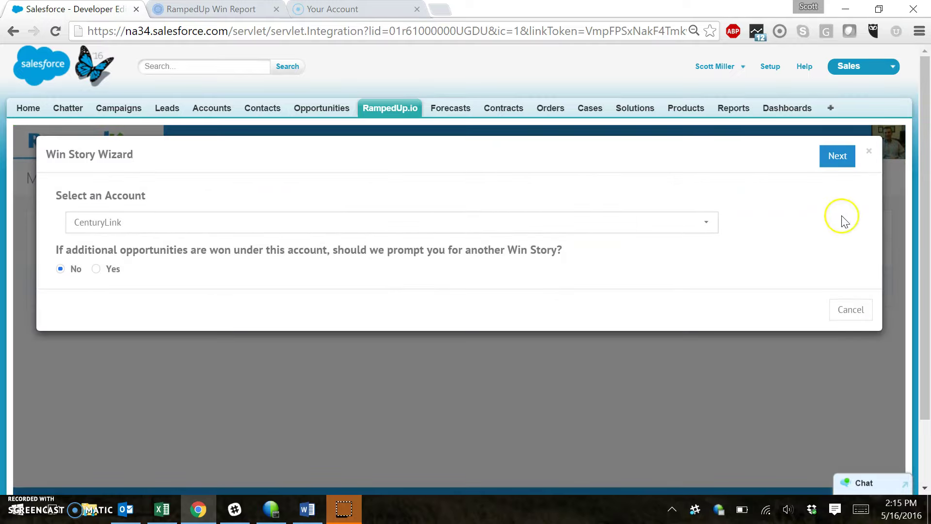
pyautogui.click(837, 159)
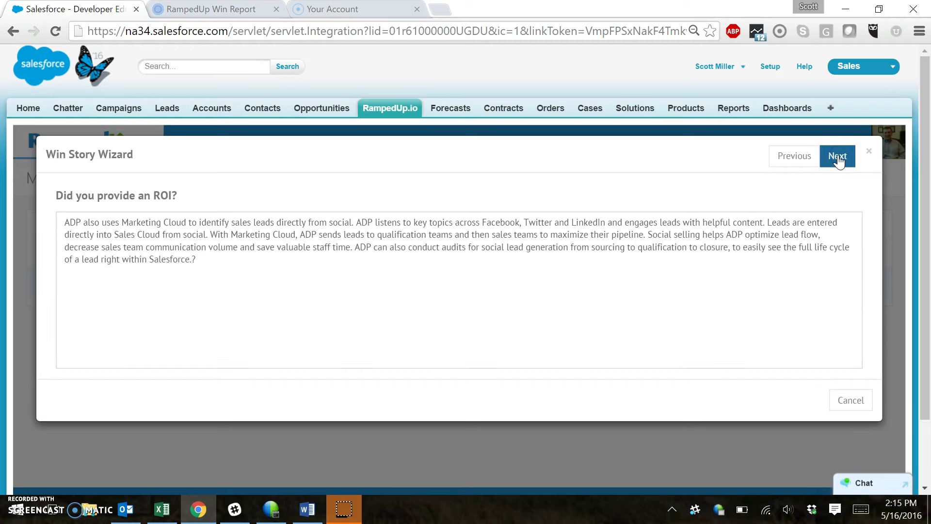
pyautogui.click(837, 158)
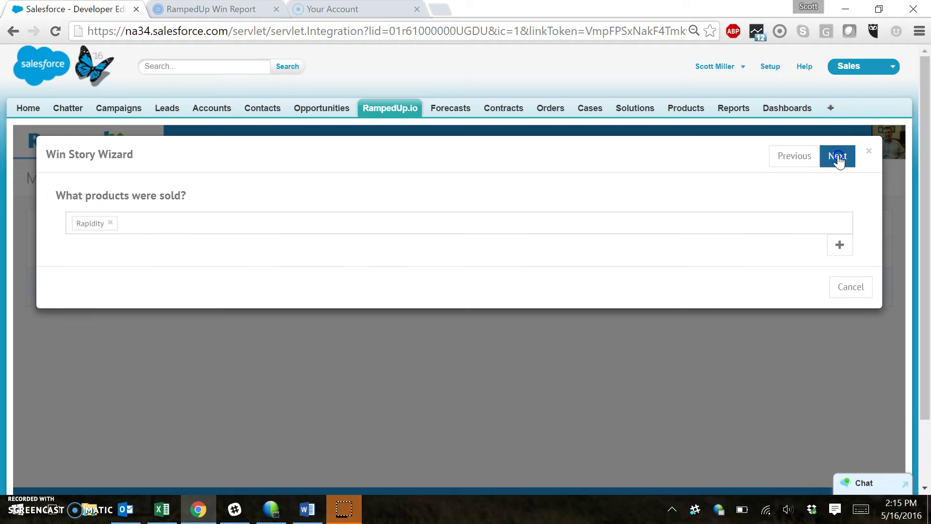
pyautogui.click(837, 158)
pyautogui.click(838, 159)
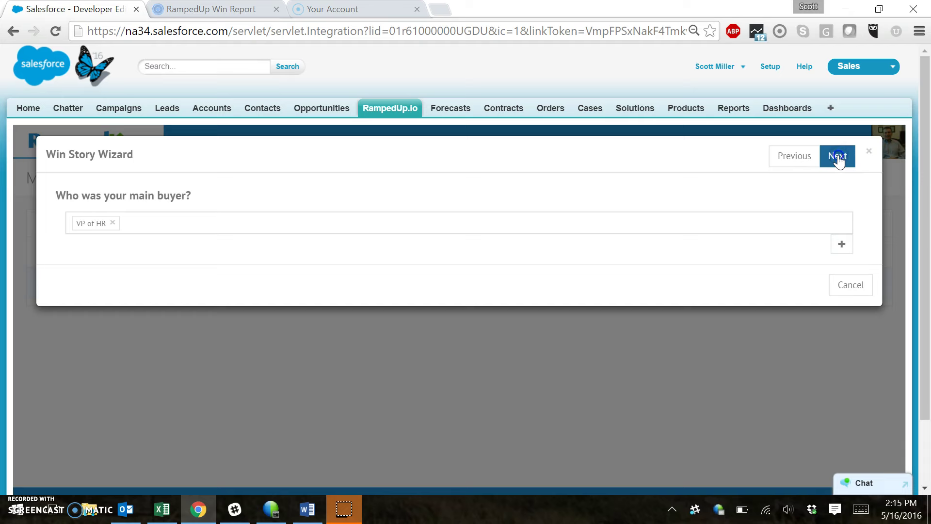
pyautogui.click(838, 158)
pyautogui.click(838, 158)
pyautogui.click(837, 158)
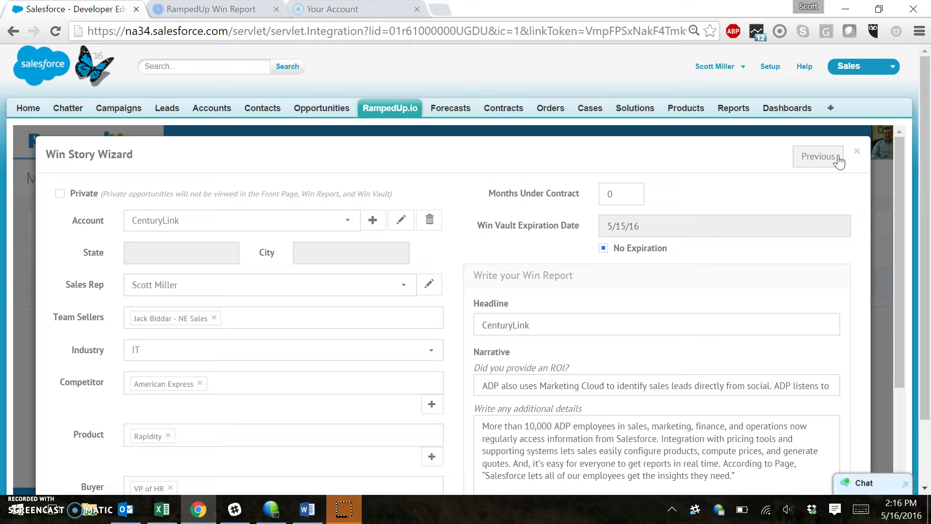
# Step: Review the CenturyLink deal fields and win report text in the summary form and save the win story
pyautogui.scroll(-3, 839, 161)
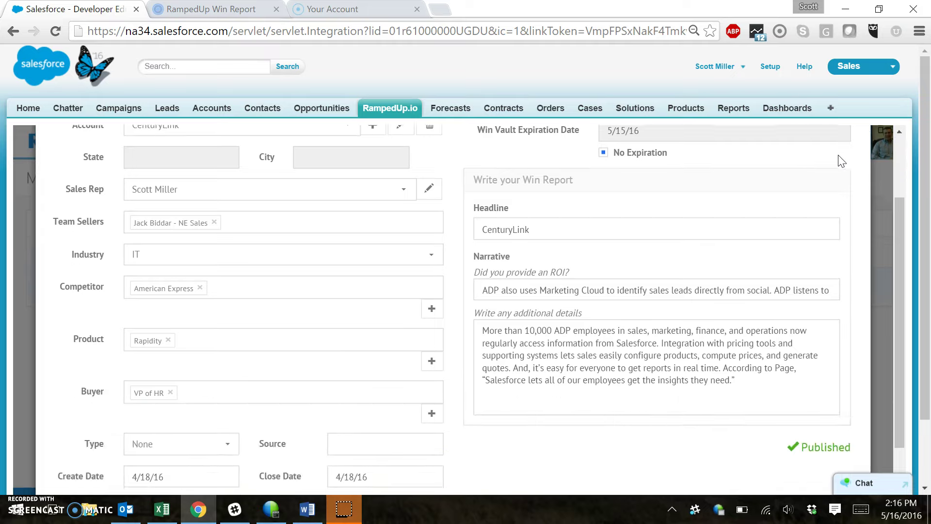
pyautogui.scroll(-2, 841, 161)
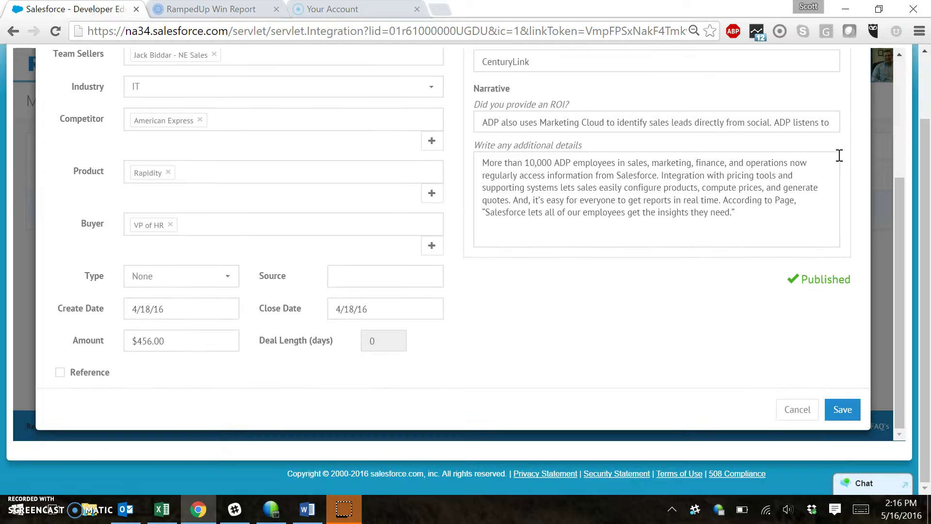
pyautogui.click(839, 406)
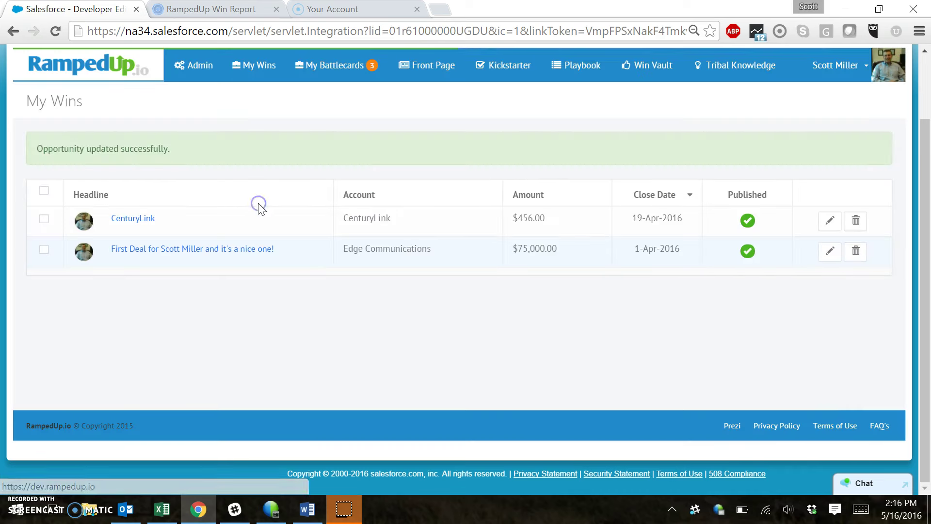
# Step: Read the detailed win report for the Edge Communications deal, close it, and return to the Front Page
pyautogui.click(244, 251)
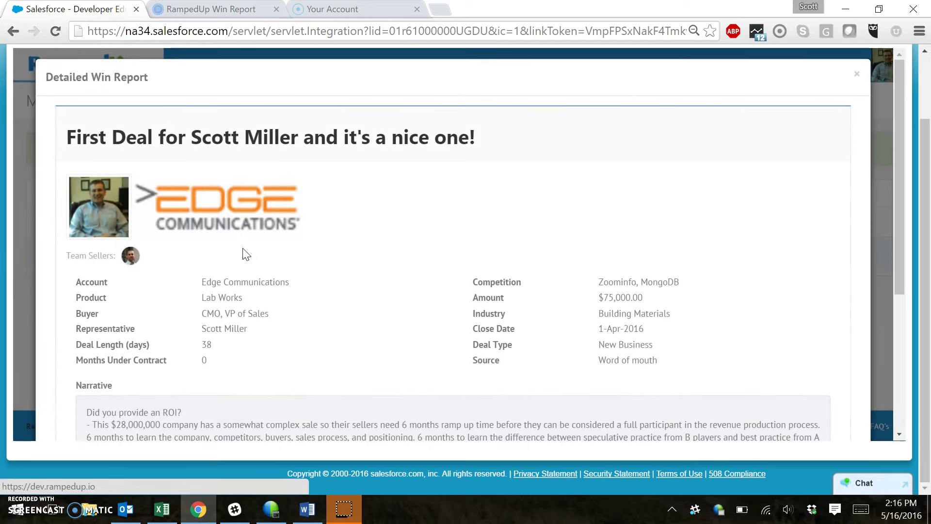
pyautogui.scroll(-5, 246, 254)
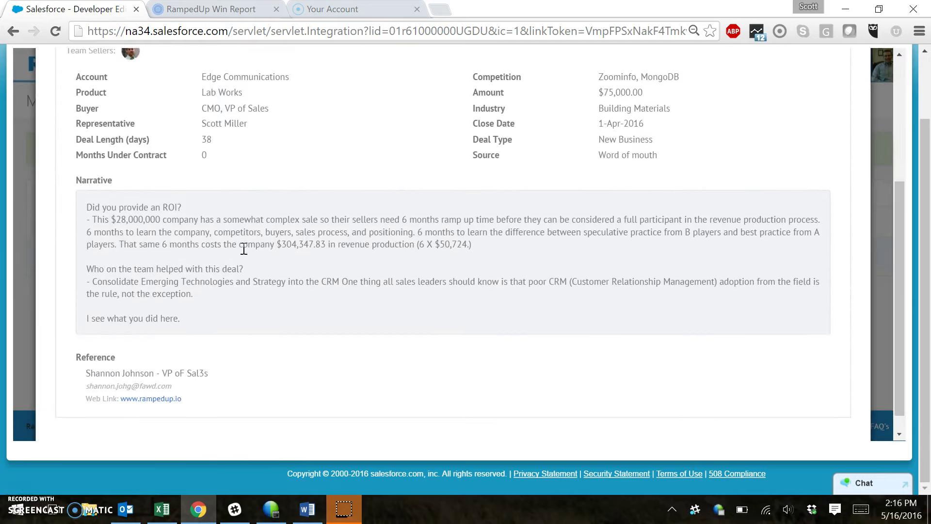
pyautogui.scroll(6, 246, 253)
pyautogui.click(856, 132)
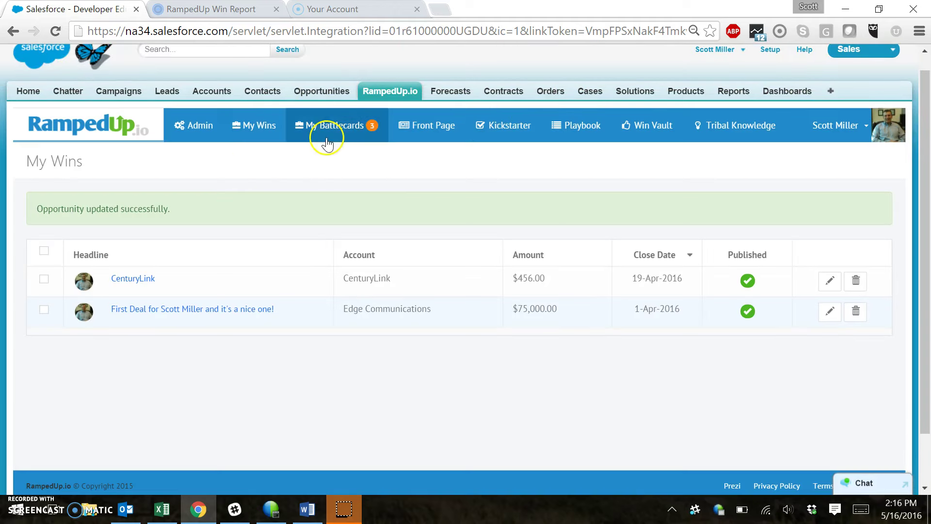
pyautogui.click(427, 127)
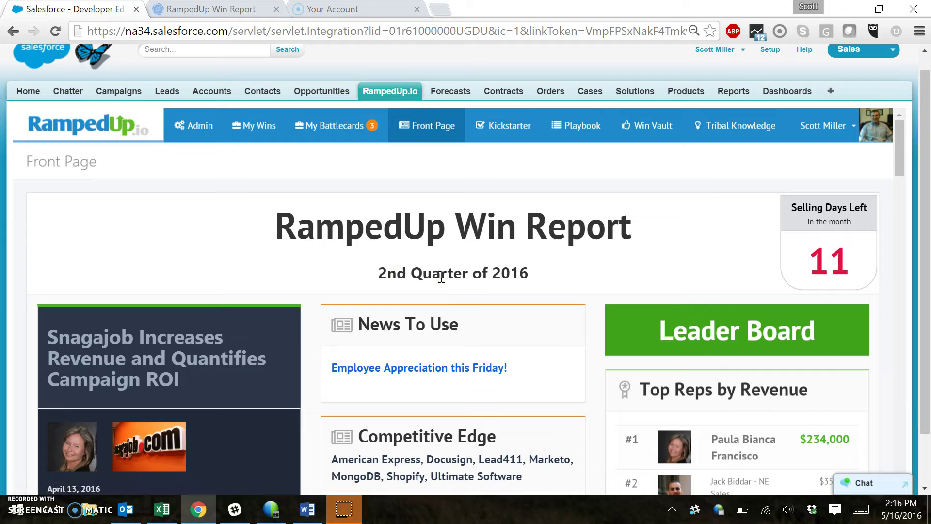
# Step: Open the Win Vault and search its published win stories for the Lab Works product
pyautogui.click(665, 131)
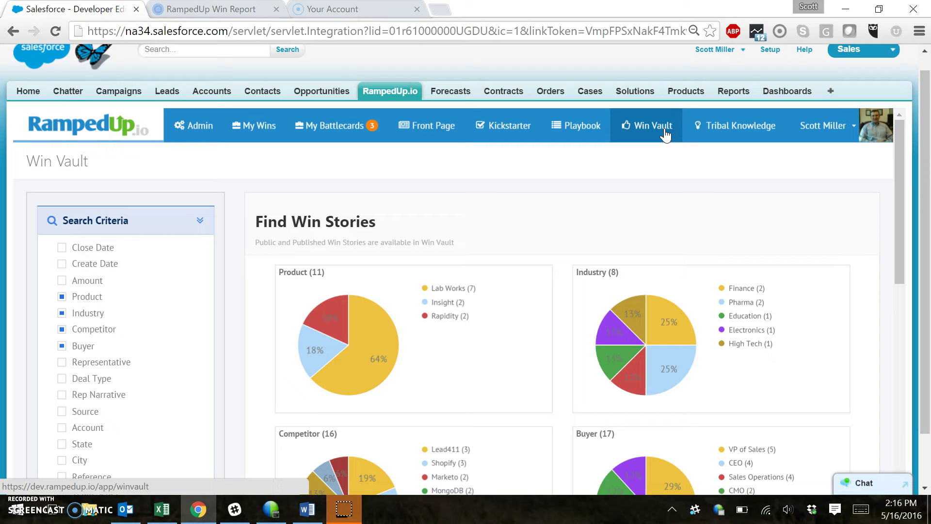
pyautogui.moveTo(349, 351)
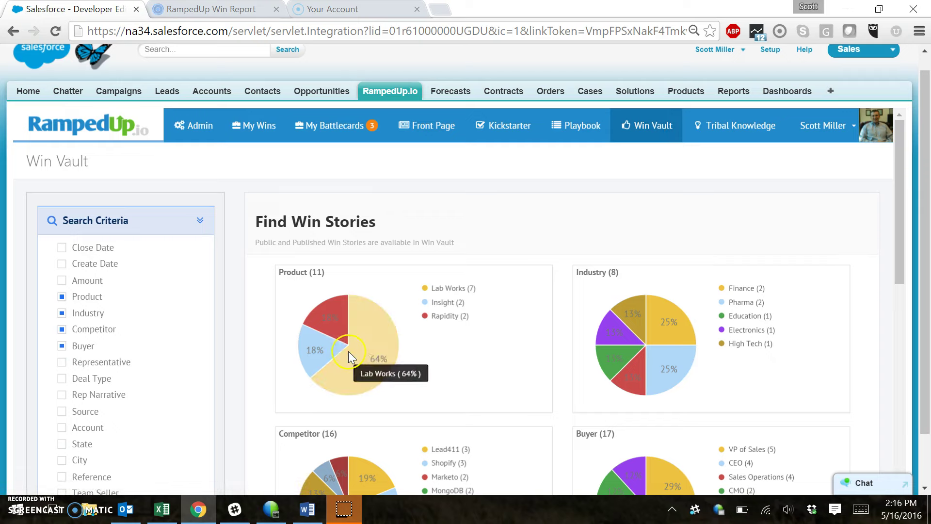
pyautogui.moveTo(639, 356)
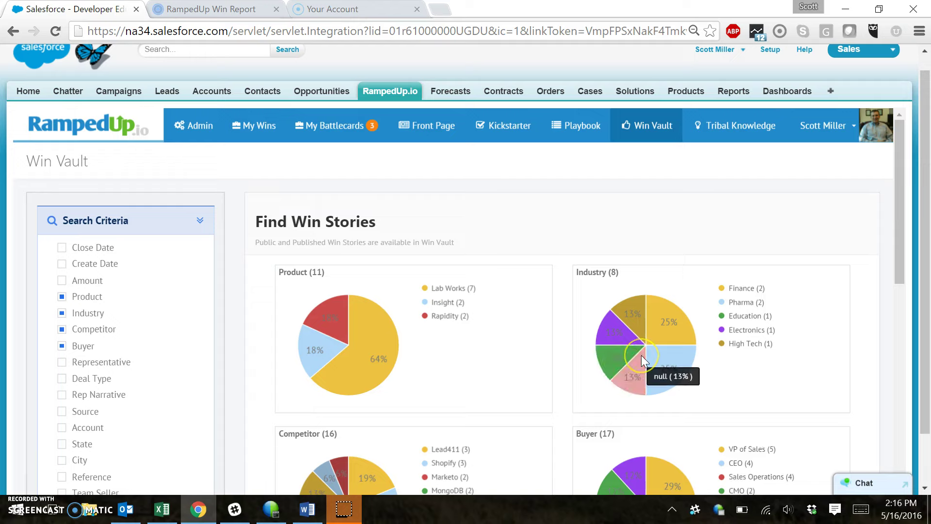
pyautogui.scroll(-5, 641, 356)
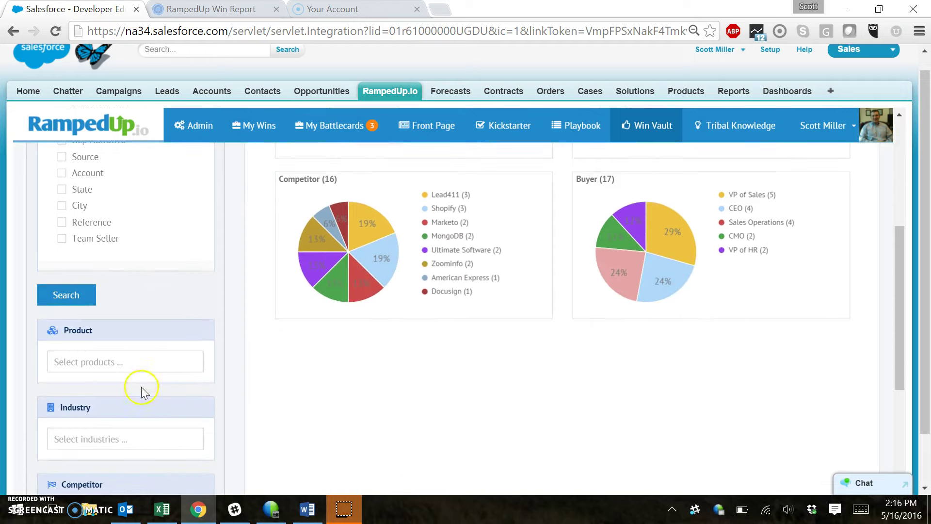
pyautogui.click(135, 361)
pyautogui.click(131, 396)
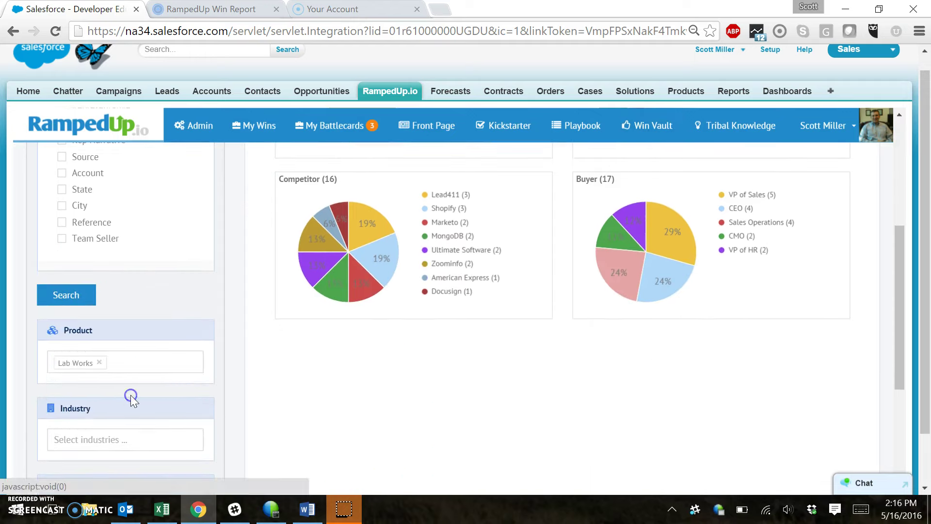
pyautogui.scroll(-1, 131, 383)
pyautogui.click(113, 478)
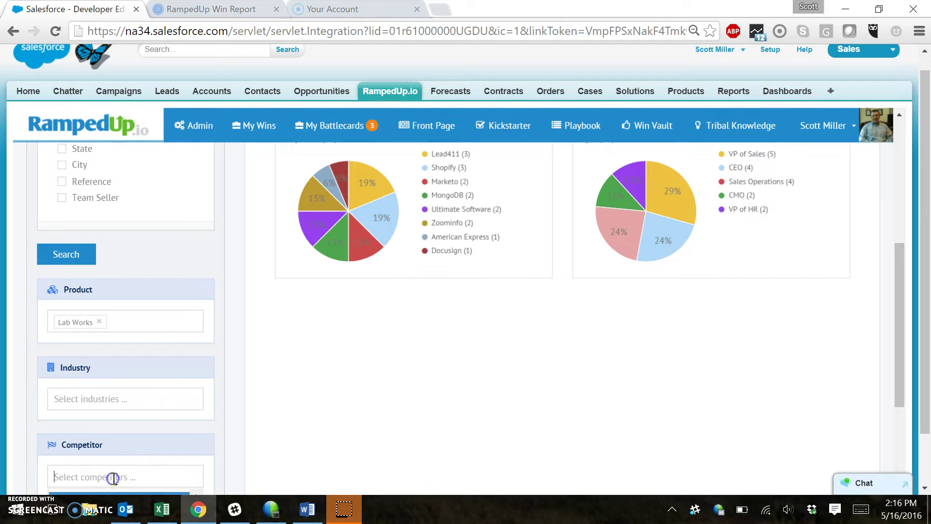
pyautogui.click(77, 255)
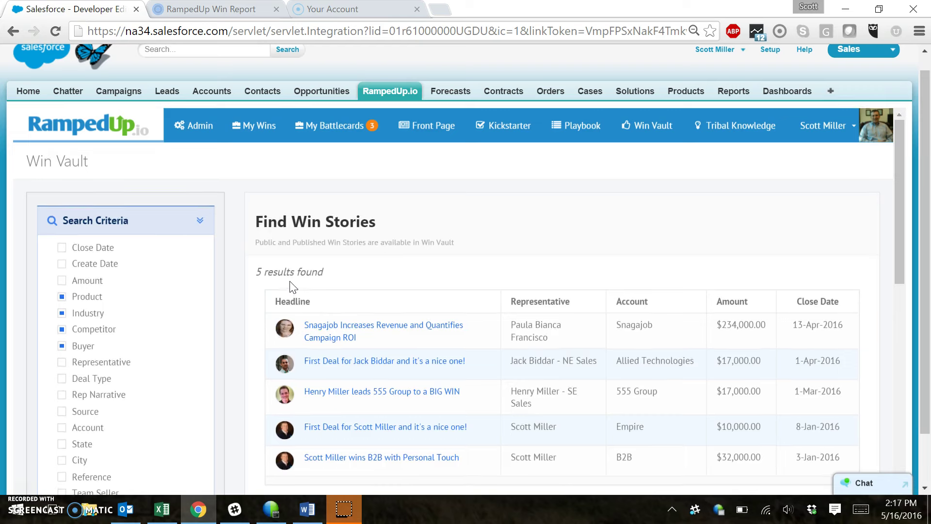
# Step: Read the detailed win report for the Snagajob story among the Win Vault search results and close it
pyautogui.click(331, 329)
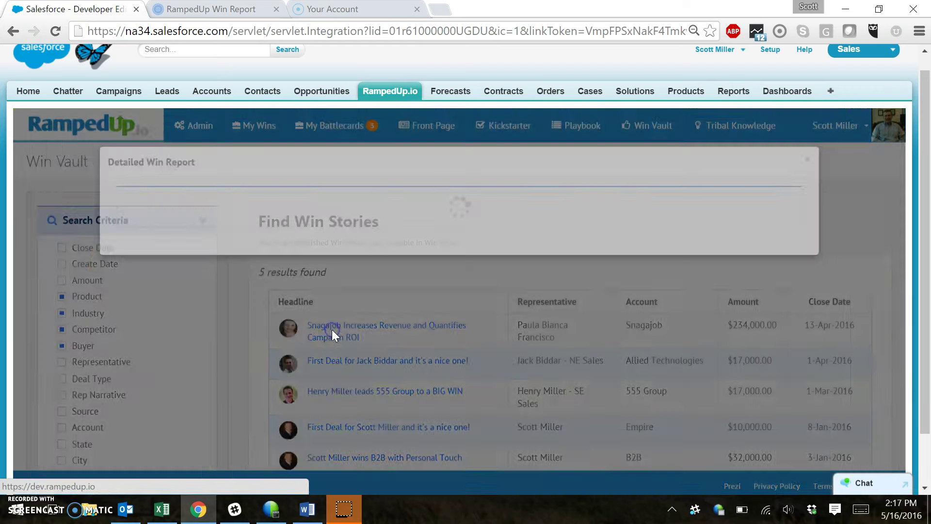
pyautogui.scroll(-5, 332, 329)
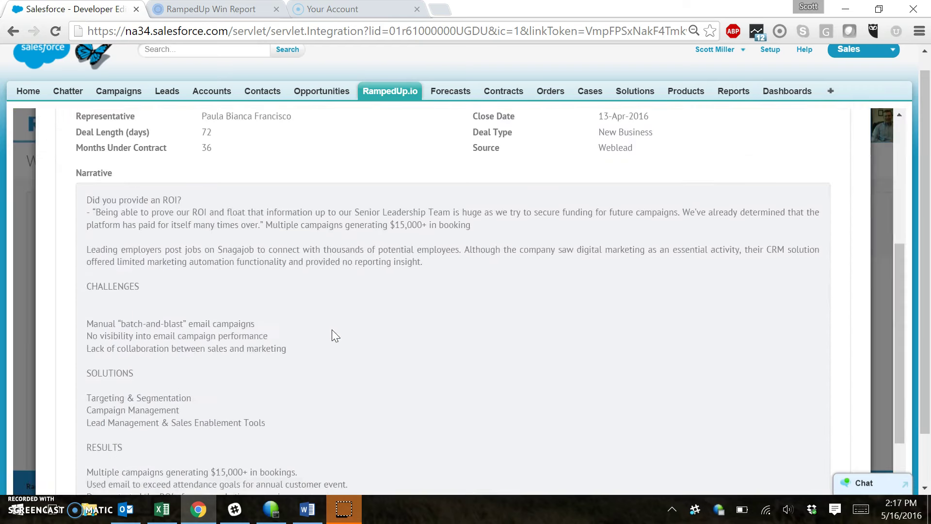
pyautogui.scroll(5, 331, 330)
pyautogui.click(855, 136)
# Step: Open Buyer Personas in Tribal Knowledge and read the Sales Operations persona with its top pains
pyautogui.click(740, 127)
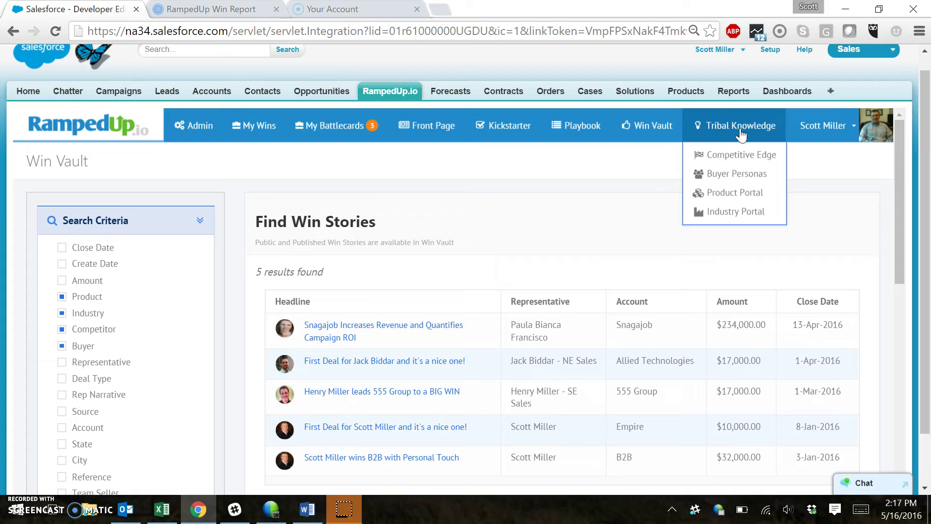
pyautogui.click(738, 174)
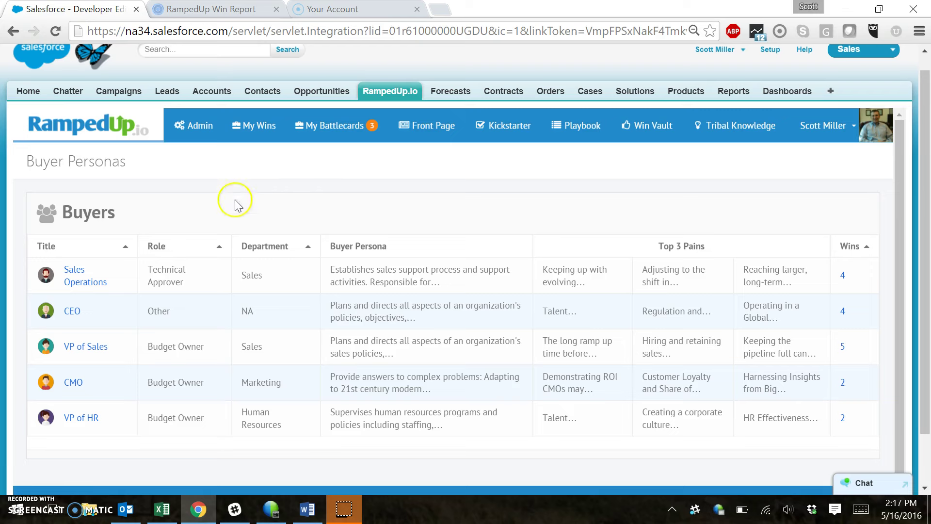
pyautogui.click(80, 276)
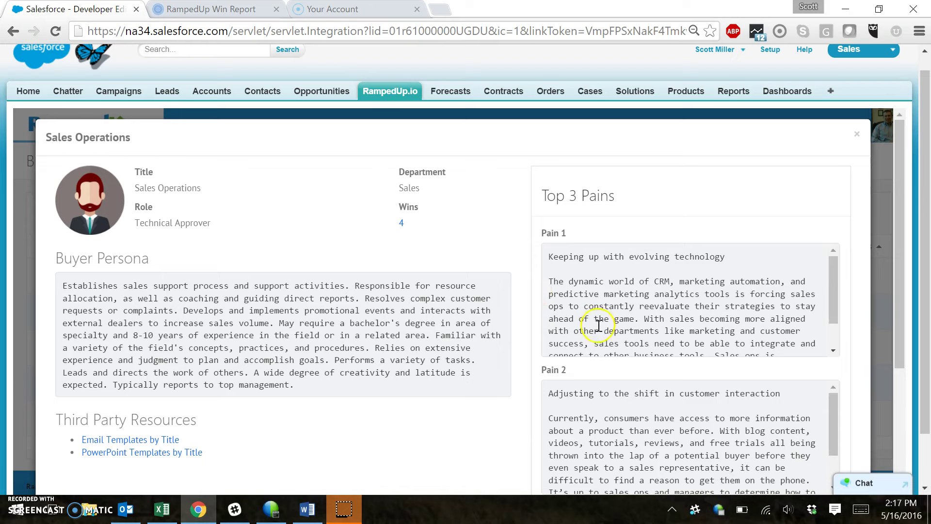
pyautogui.scroll(-3, 596, 324)
pyautogui.scroll(1, 600, 332)
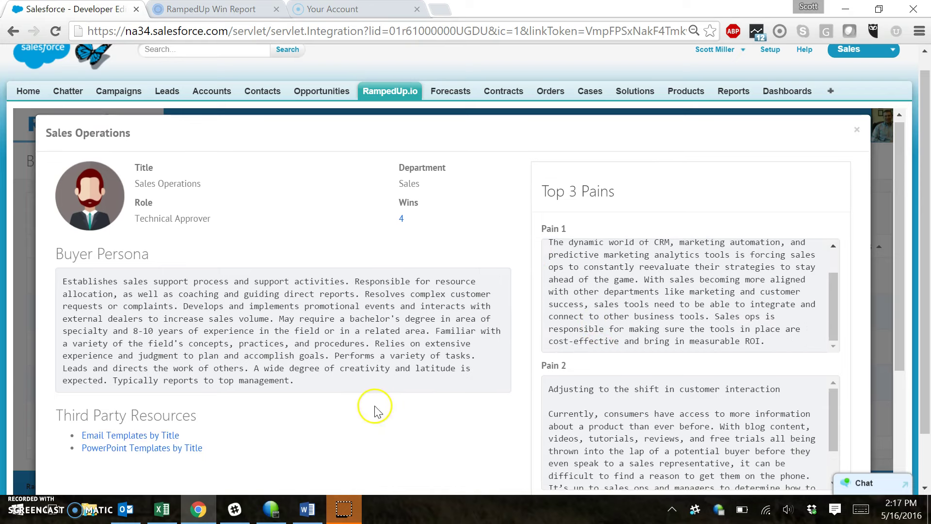
# Step: View the win stories linked to Sales Operations, check the Empire deal's detailed report, and close all the open windows
pyautogui.click(403, 220)
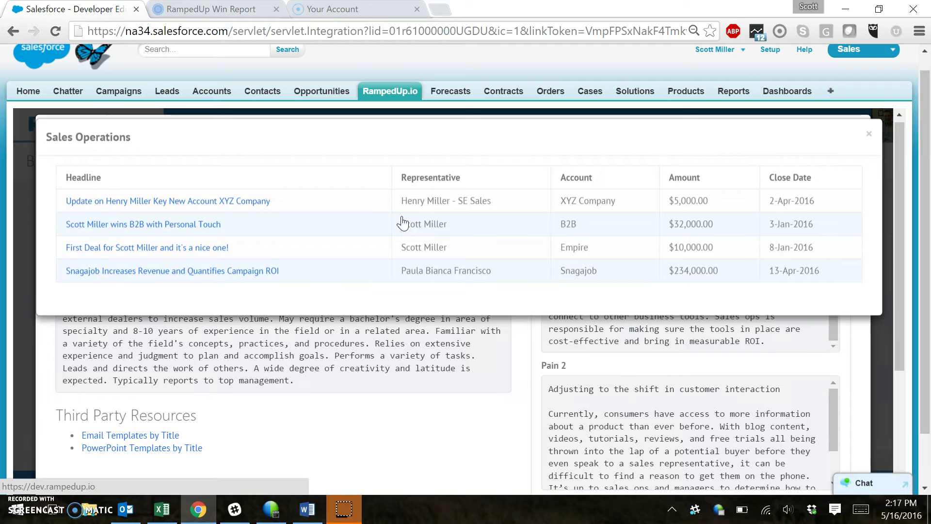
pyautogui.click(193, 248)
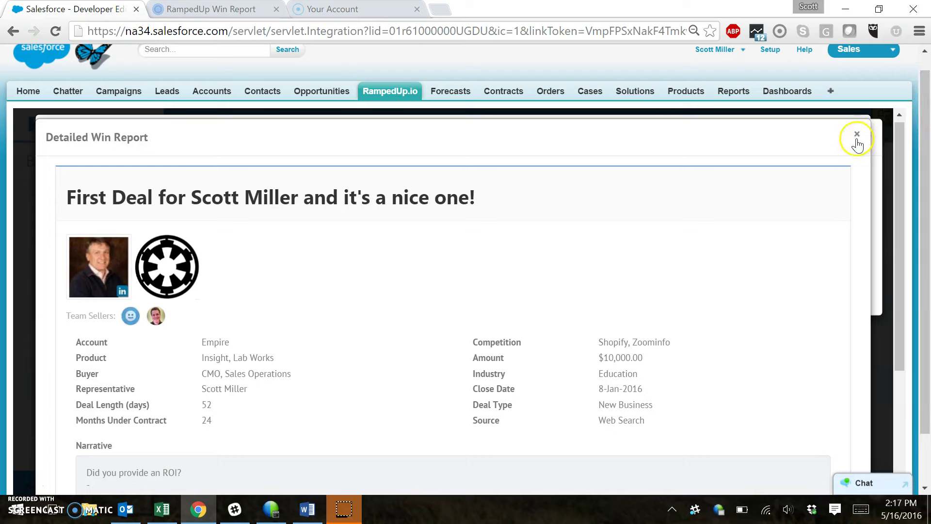
pyautogui.click(856, 136)
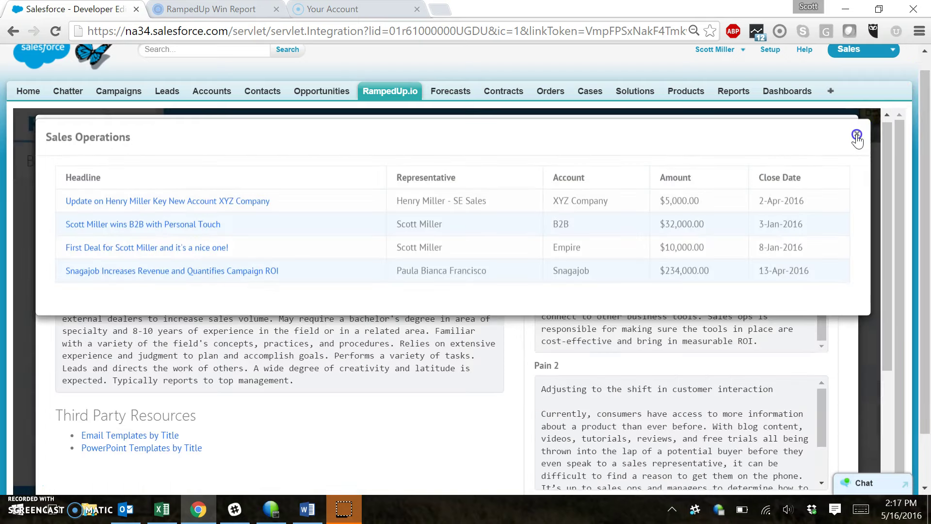
pyautogui.click(856, 137)
pyautogui.click(856, 134)
# Step: Open Competitive Edge in Tribal Knowledge and read the Lead411 competitor profile, including its positioning and third-party resources
pyautogui.click(755, 125)
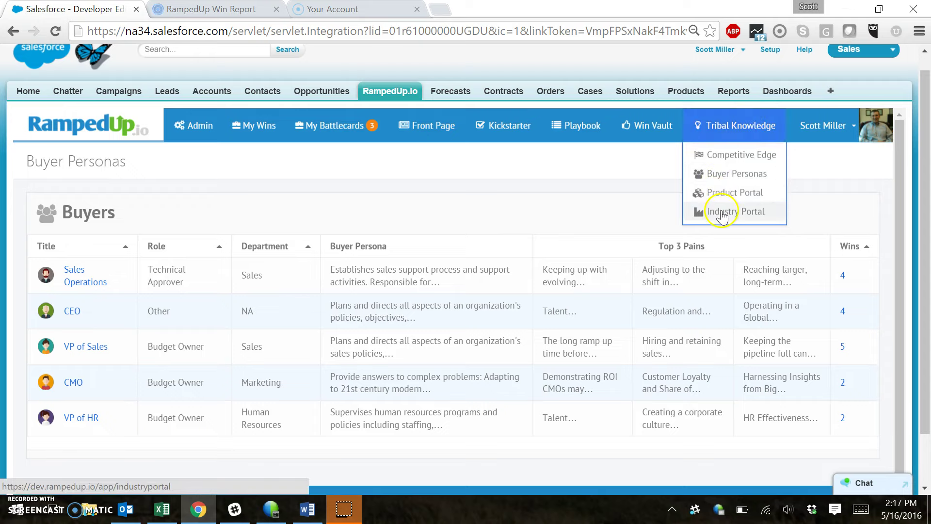
pyautogui.click(720, 155)
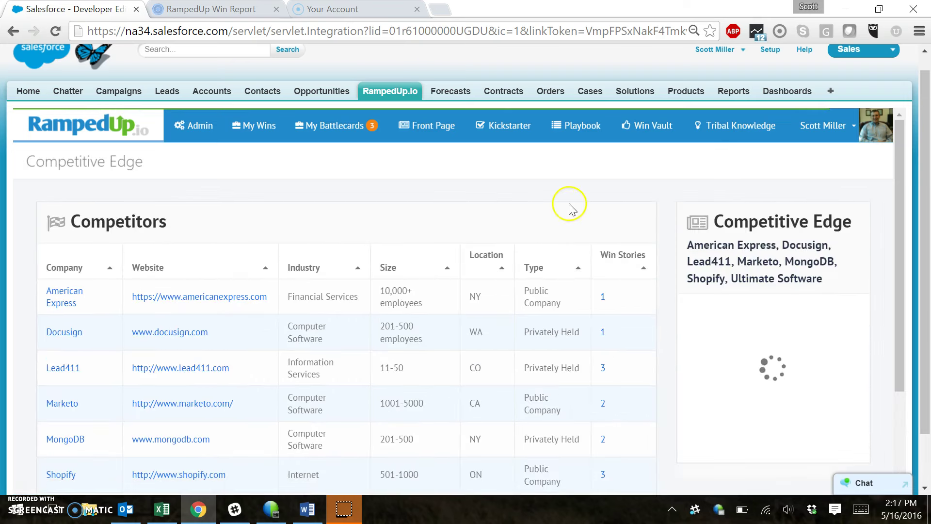
pyautogui.scroll(-1, 567, 271)
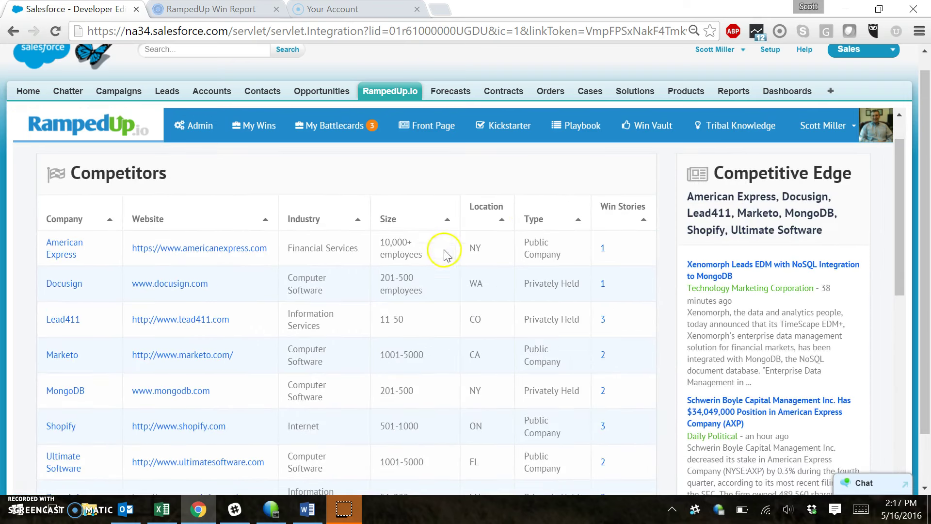
pyautogui.scroll(-1, 443, 267)
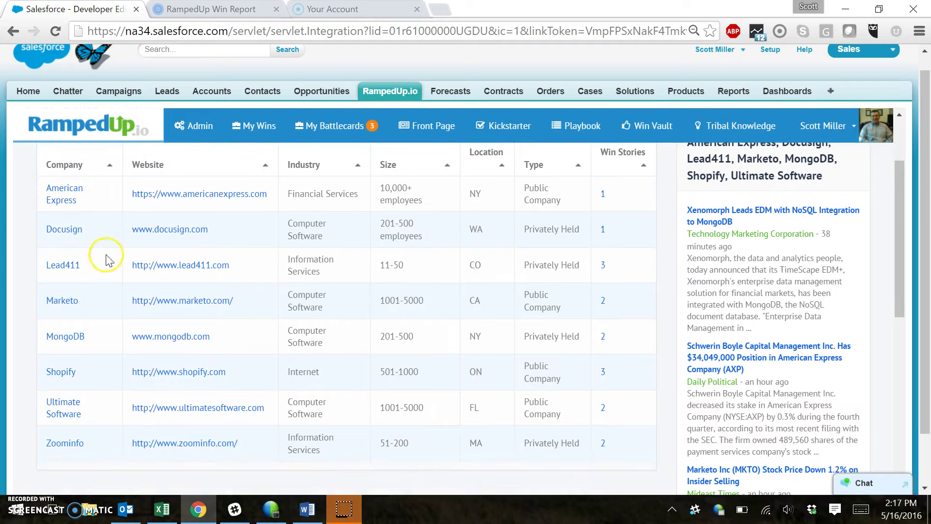
pyautogui.click(54, 264)
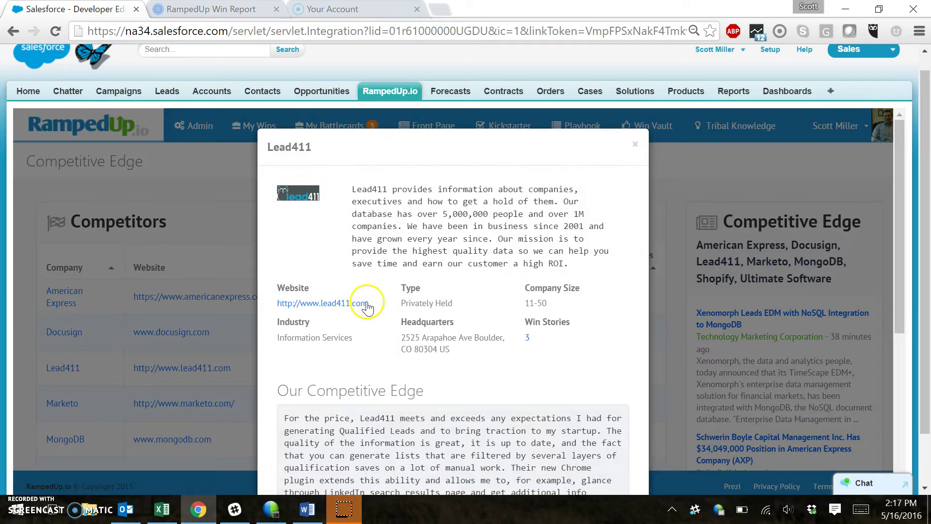
pyautogui.scroll(-6, 367, 305)
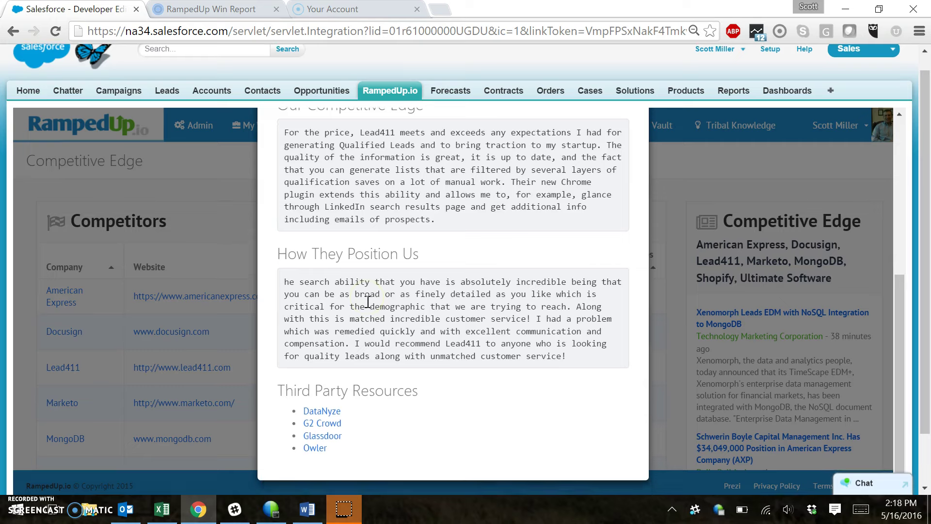
pyautogui.scroll(4, 368, 302)
# Step: View the win stories against Lead411 and close both the story list and the competitor profile
pyautogui.click(527, 263)
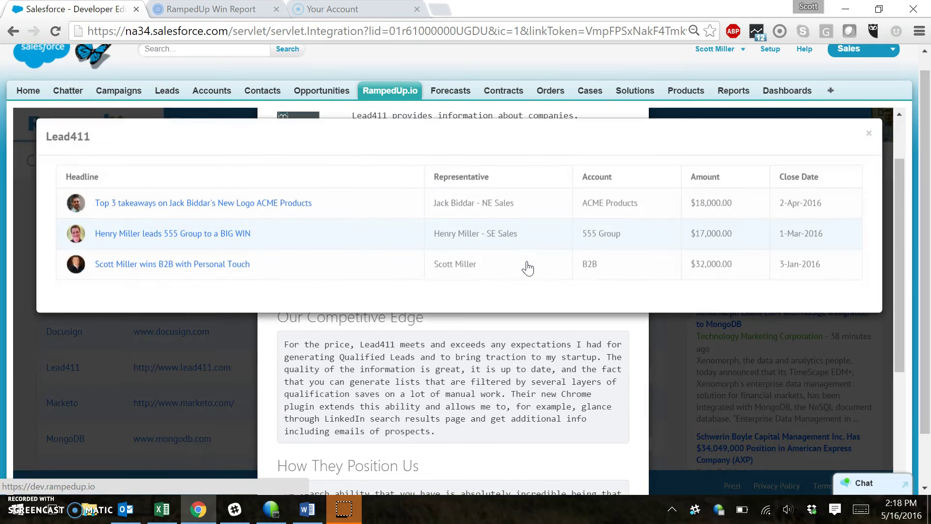
pyautogui.click(869, 134)
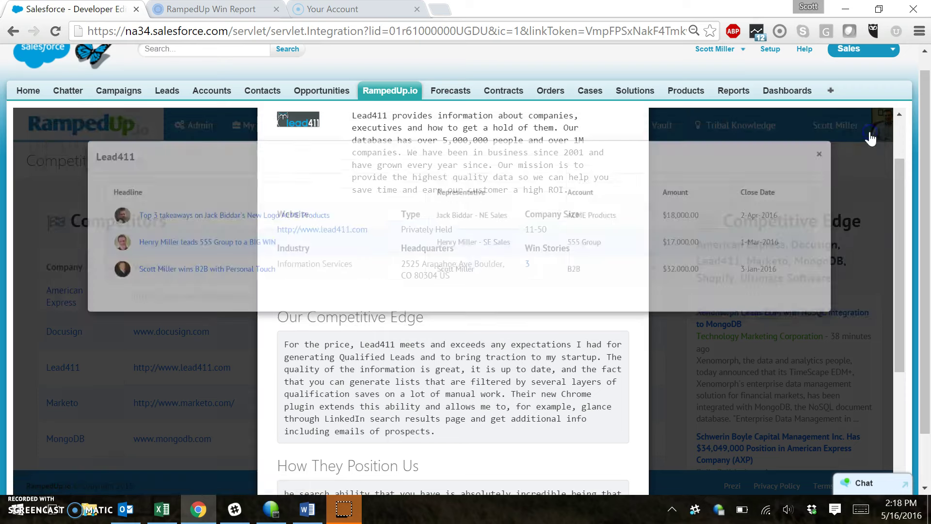
pyautogui.scroll(1, 626, 152)
pyautogui.click(629, 163)
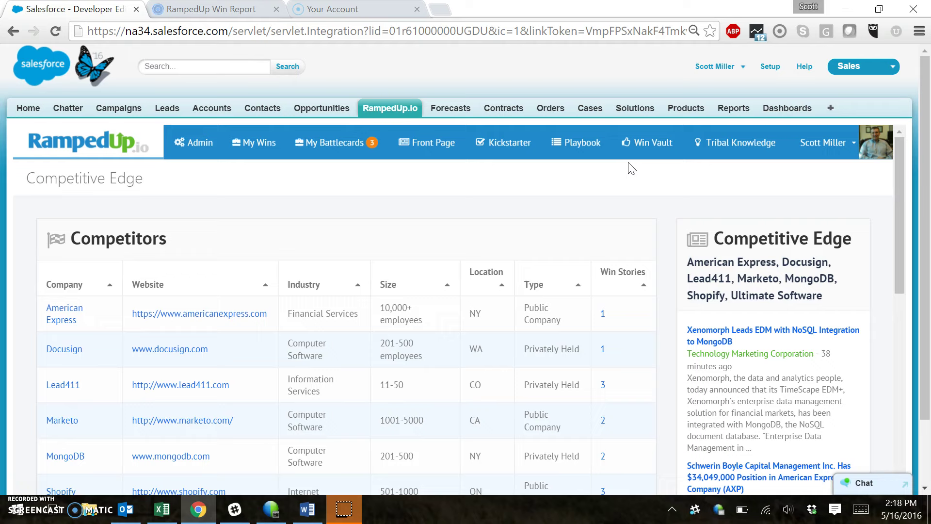
# Step: Open Kickstarter and review the Hi-5 Onboarding track's notification settings and to-do list
pyautogui.click(496, 142)
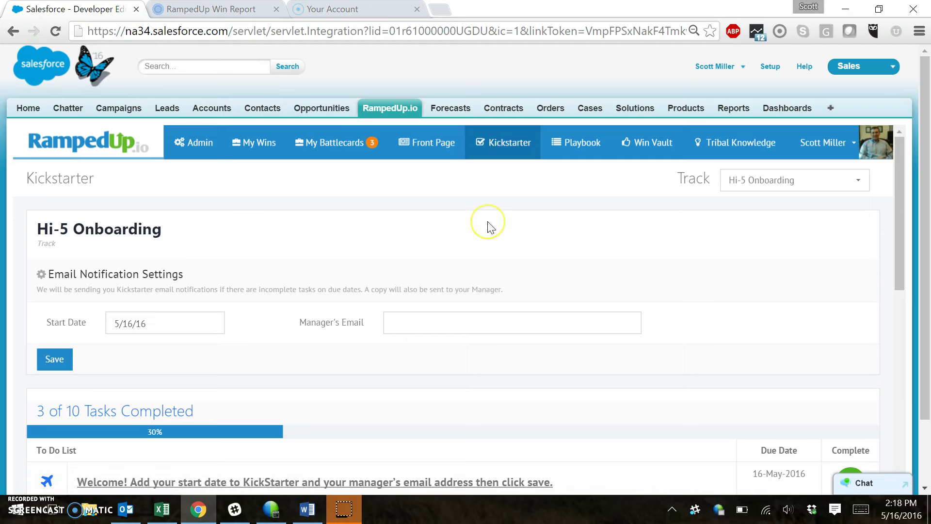
pyautogui.scroll(-1, 486, 221)
pyautogui.scroll(-2, 489, 222)
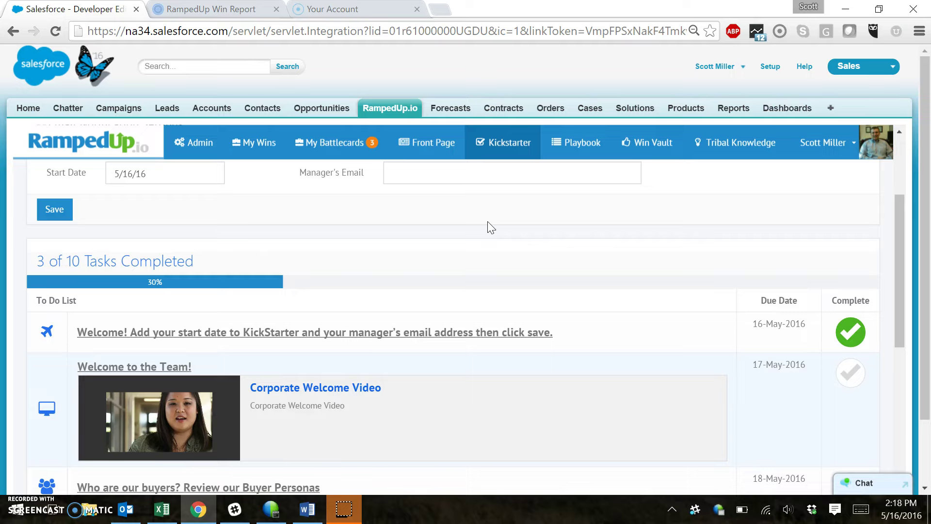
pyautogui.scroll(-1, 487, 221)
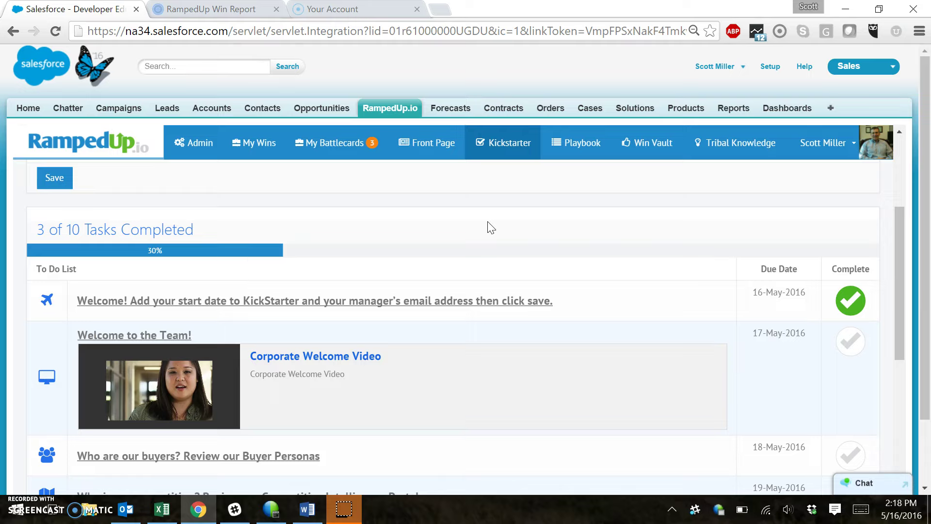
pyautogui.scroll(-1, 488, 225)
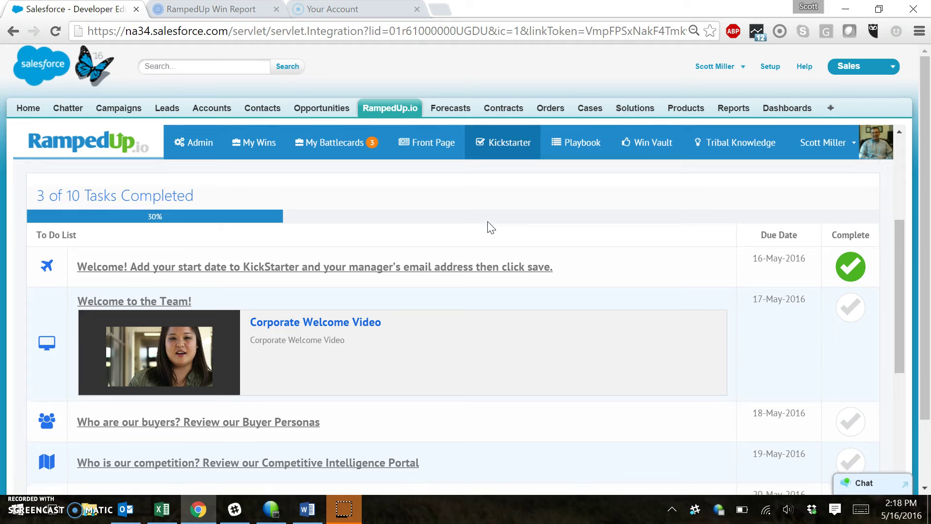
# Step: Mark the team welcome, Buyer Personas review and Competitive Intelligence Portal review tasks as complete in the onboarding to-do list
pyautogui.click(851, 307)
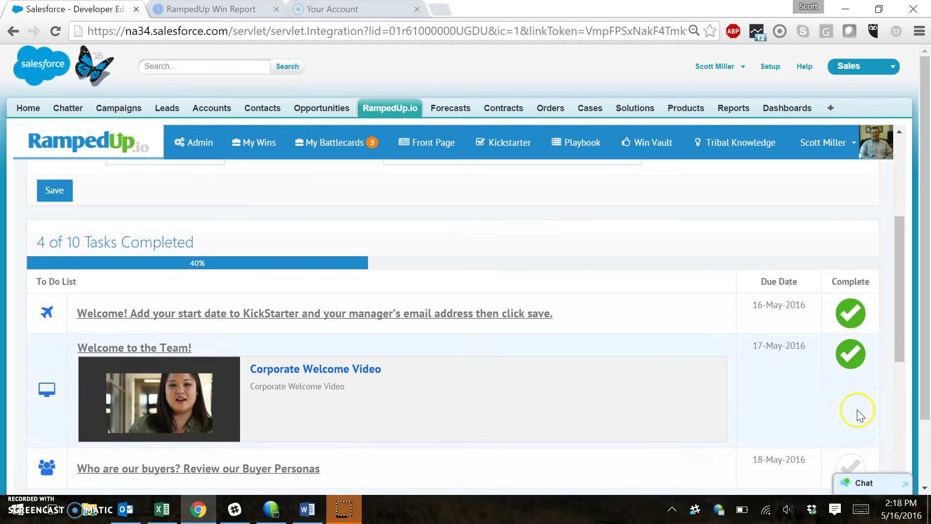
pyautogui.scroll(-1, 852, 415)
pyautogui.click(851, 417)
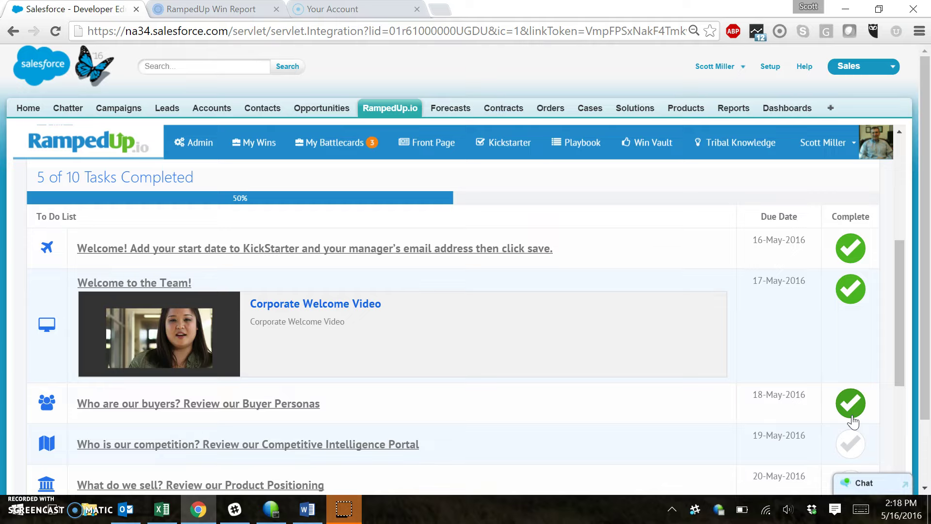
pyautogui.scroll(-1, 853, 421)
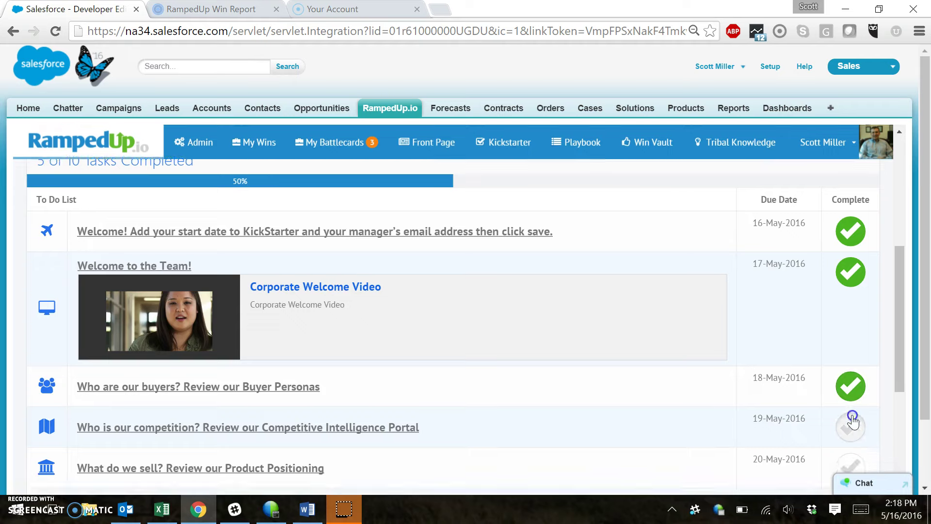
pyautogui.click(853, 422)
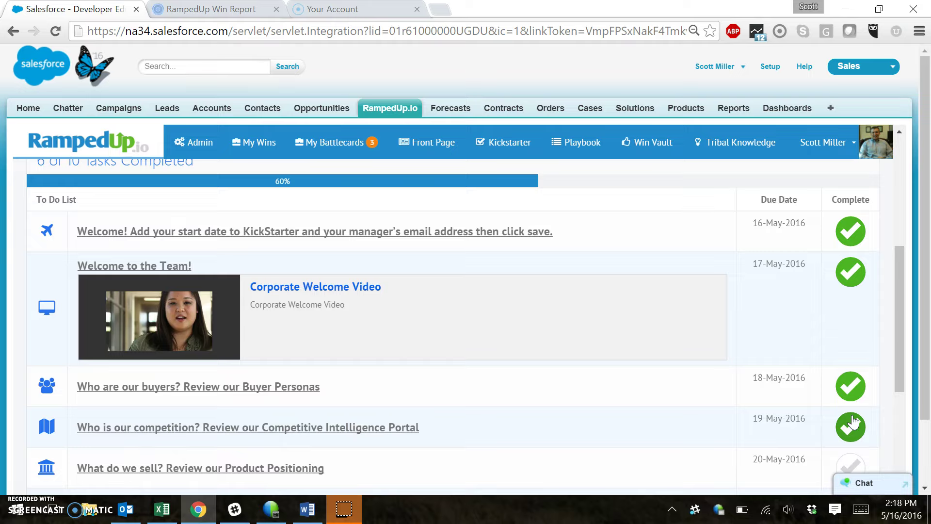
pyautogui.click(449, 324)
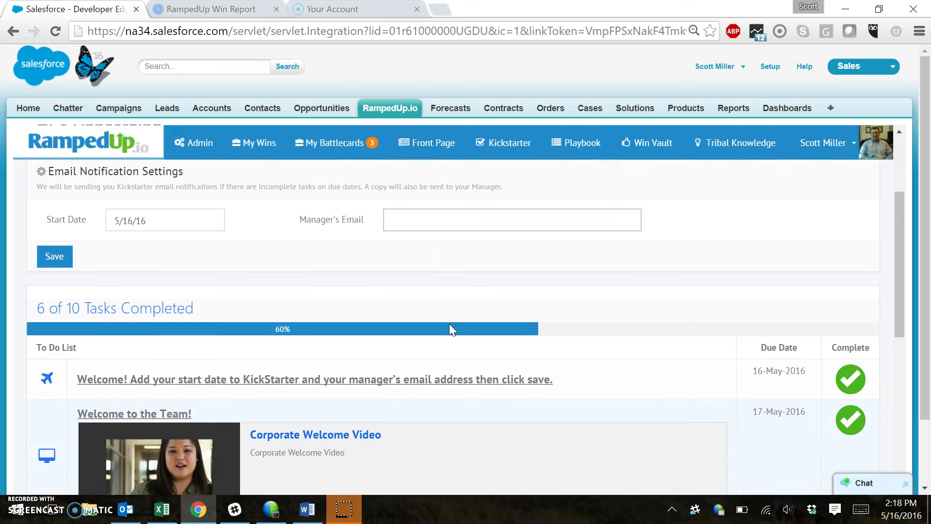
pyautogui.scroll(-2, 450, 330)
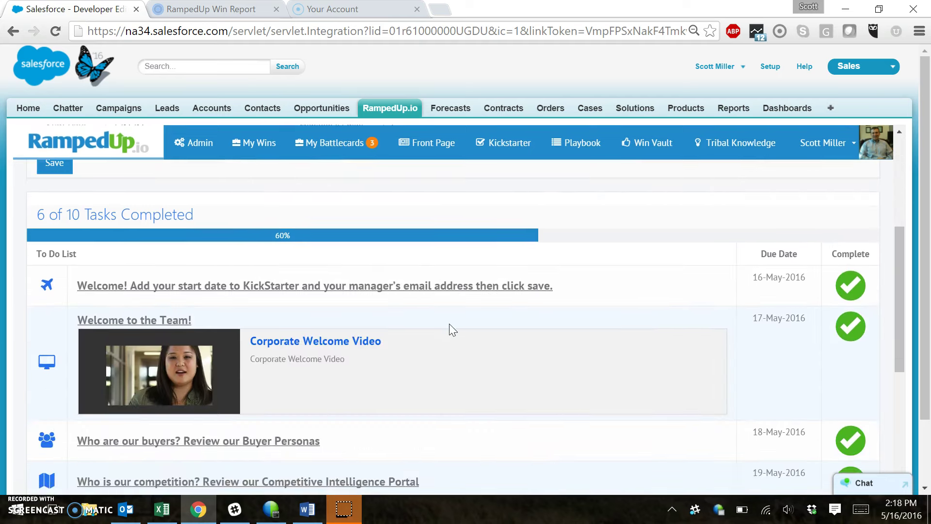
# Step: Open the Product Portal from the product positioning task in the onboarding list, view the products, and return to Kickstarter
pyautogui.scroll(-2, 450, 330)
pyautogui.scroll(-3, 449, 324)
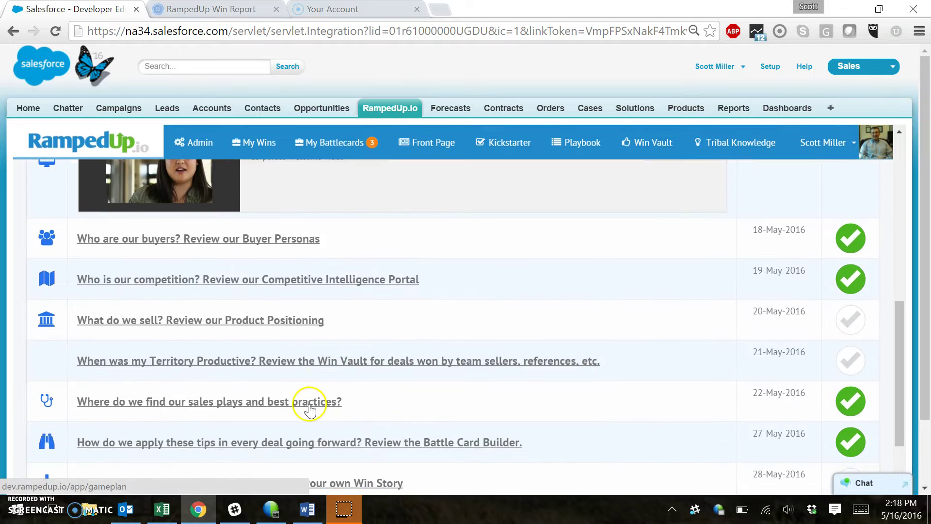
pyautogui.click(252, 319)
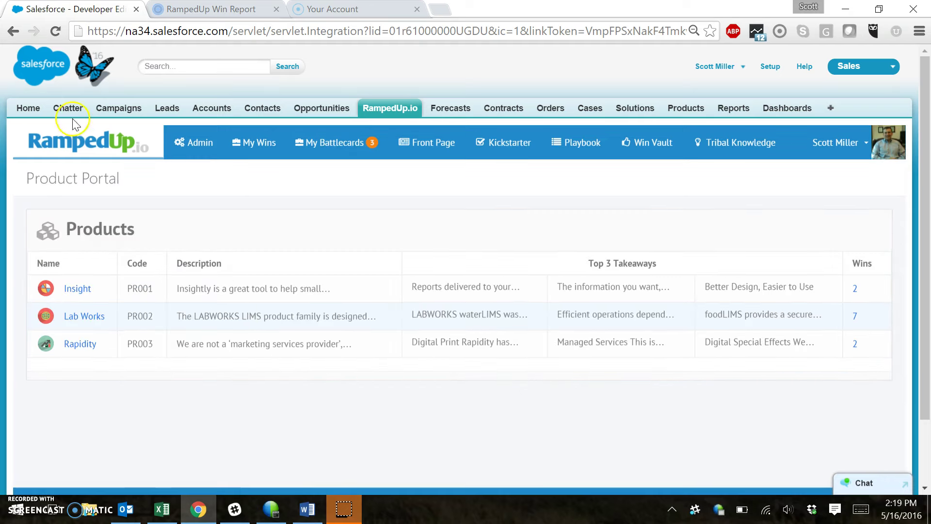
pyautogui.click(13, 31)
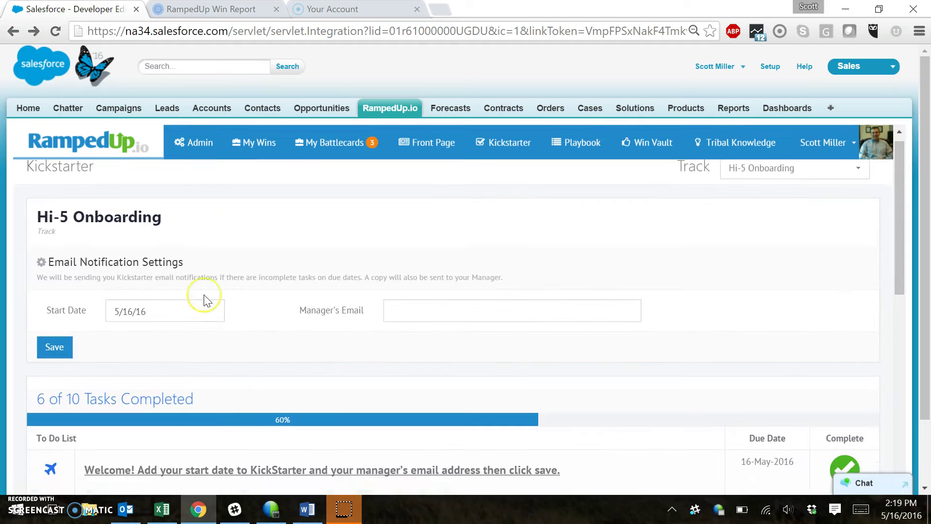
# Step: Open the Buyer Personas list from its onboarding task, view the buyers, and return to Kickstarter
pyautogui.scroll(-5, 204, 301)
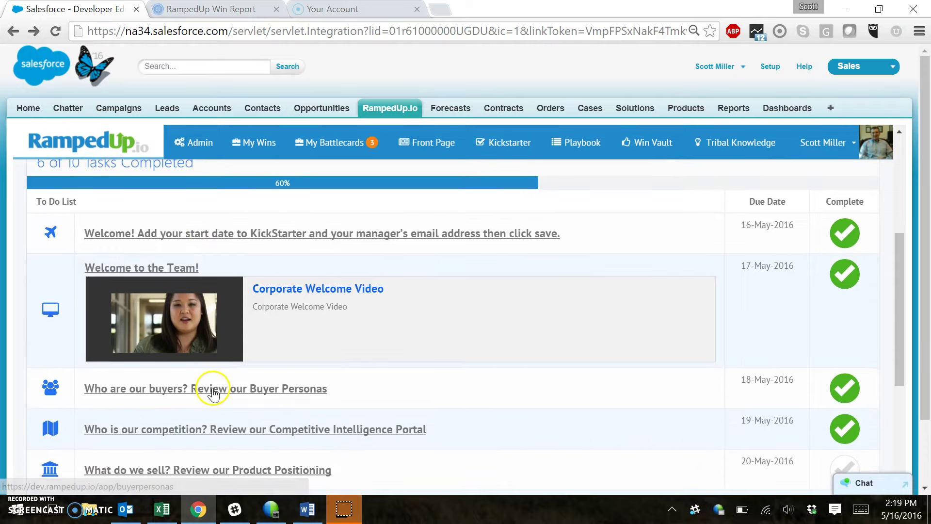
pyautogui.click(212, 390)
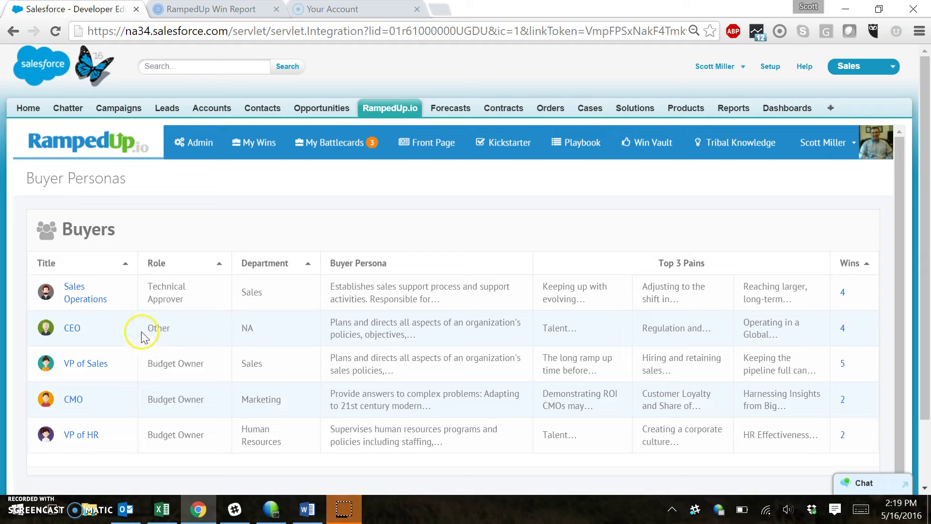
pyautogui.click(13, 31)
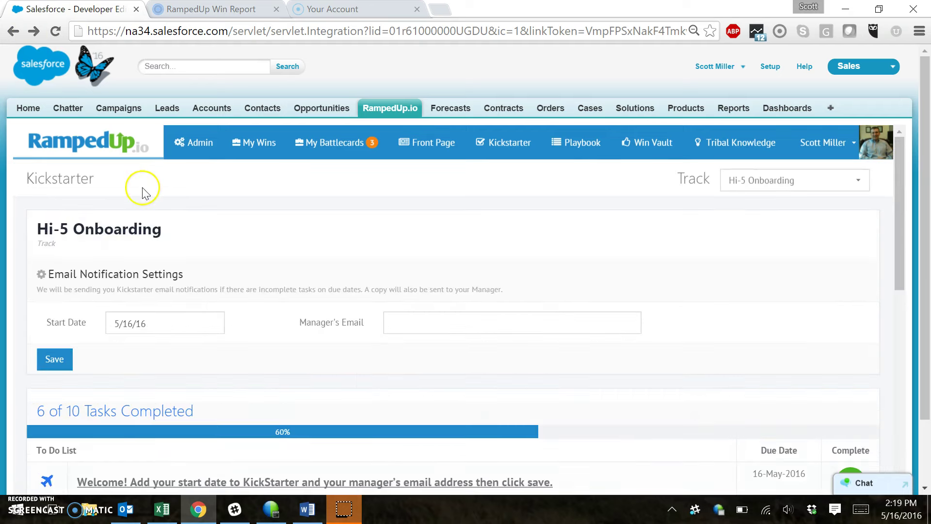
# Step: Follow the onboarding task for creating your own Win Story, and return to the Kickstarter to-do list
pyautogui.scroll(-6, 139, 187)
pyautogui.scroll(-2, 144, 188)
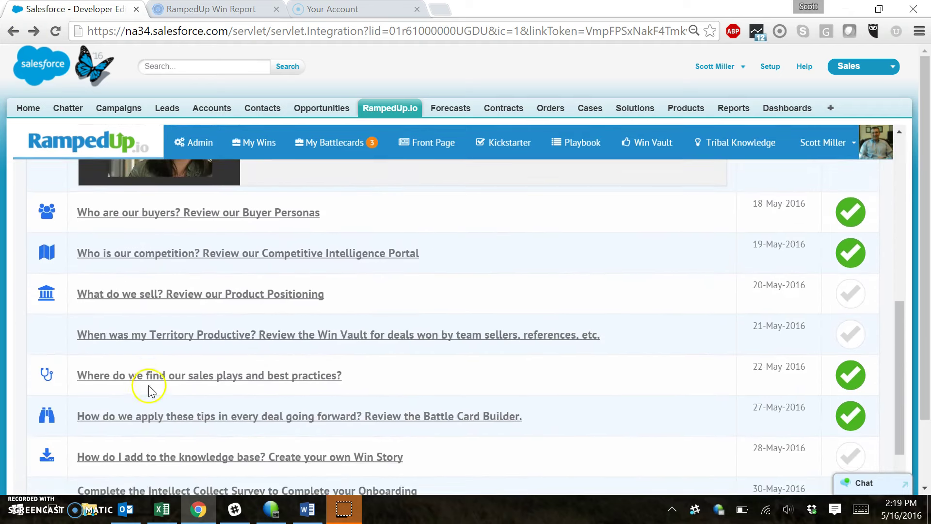
pyautogui.click(159, 458)
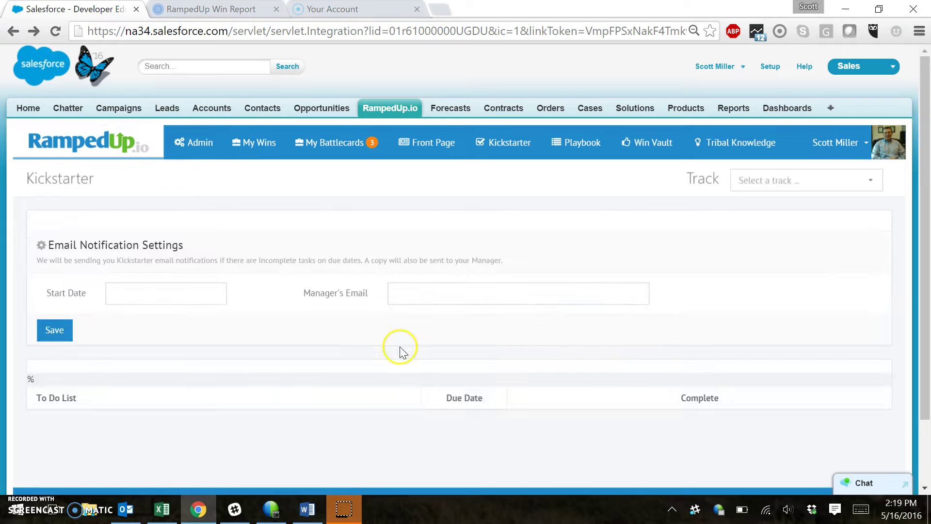
pyautogui.scroll(-5, 649, 380)
pyautogui.scroll(-2, 652, 384)
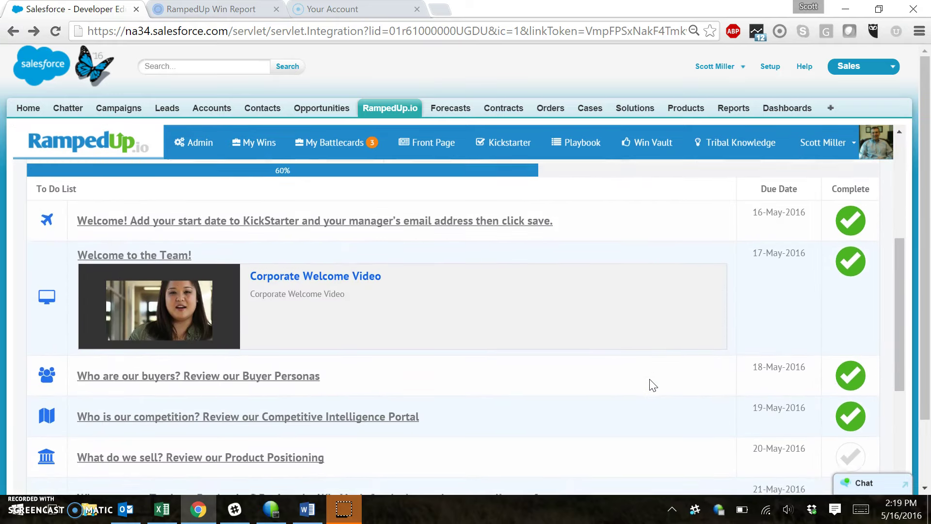
pyautogui.scroll(3, 652, 384)
pyautogui.scroll(1, 650, 379)
pyautogui.click(586, 498)
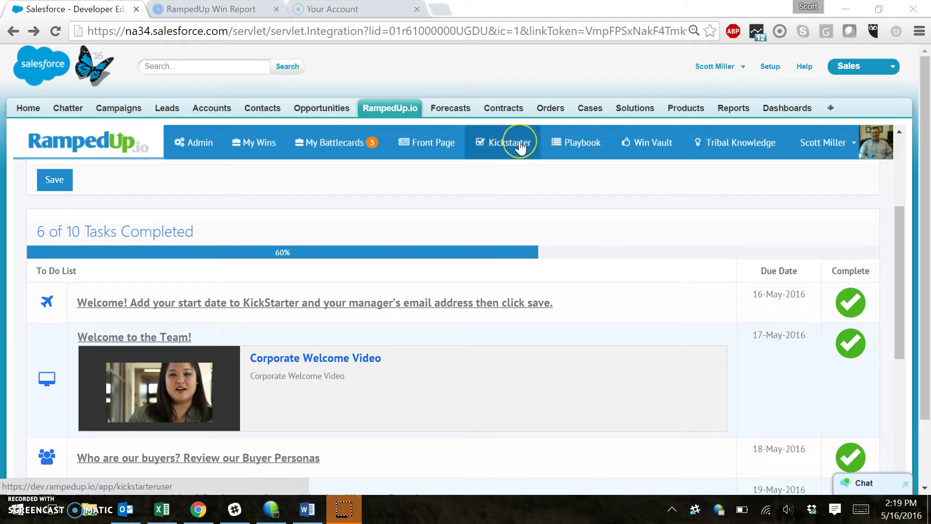
# Step: Open the BMC Software opportunity in Salesforce and view its opportunity details and RampedUp BattleCard
pyautogui.click(344, 131)
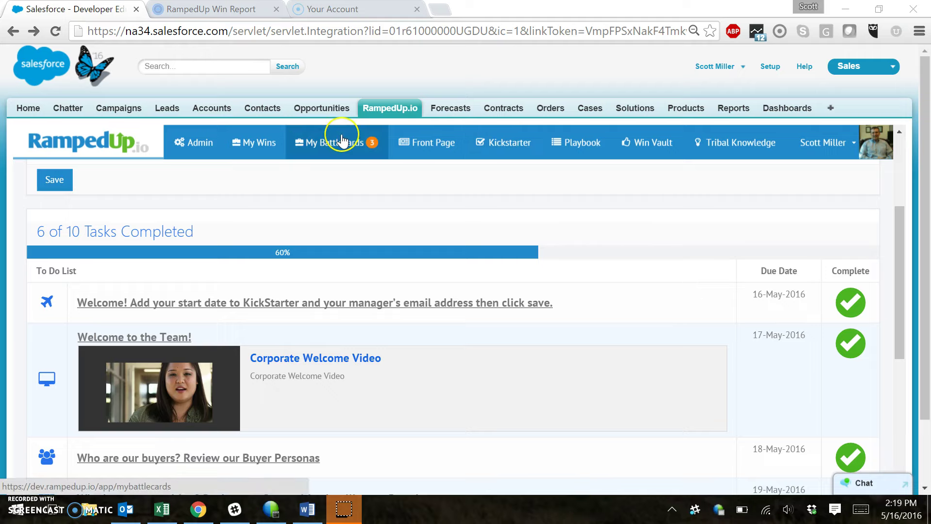
pyautogui.click(378, 111)
pyautogui.click(331, 107)
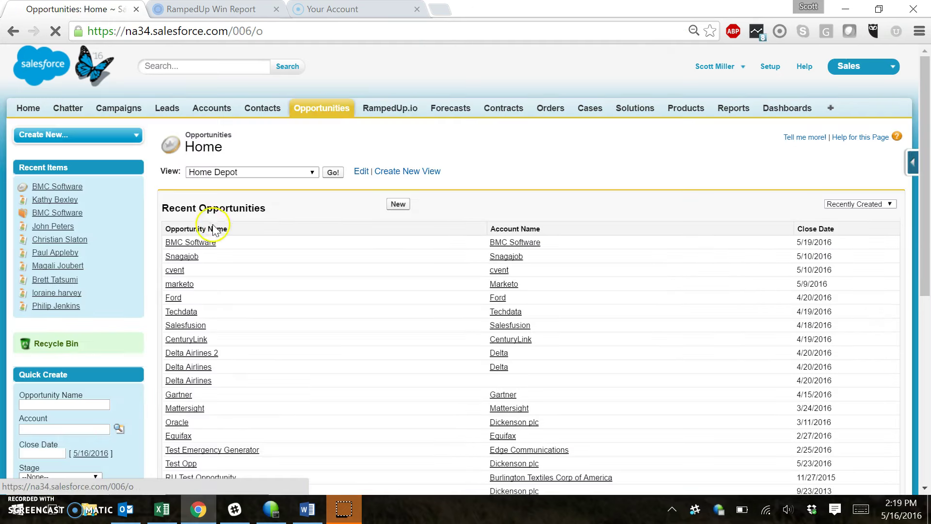
pyautogui.click(199, 243)
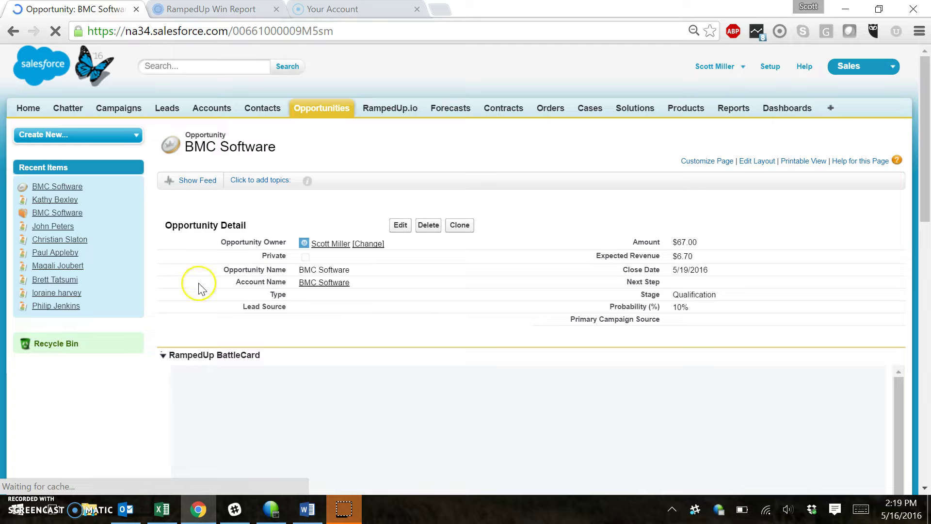
pyautogui.scroll(-2, 202, 290)
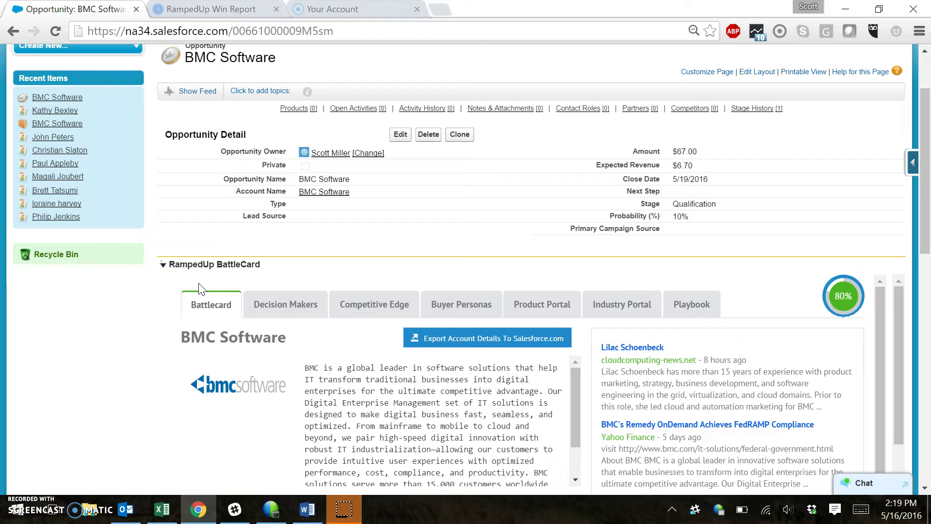
pyautogui.scroll(-1, 106, 308)
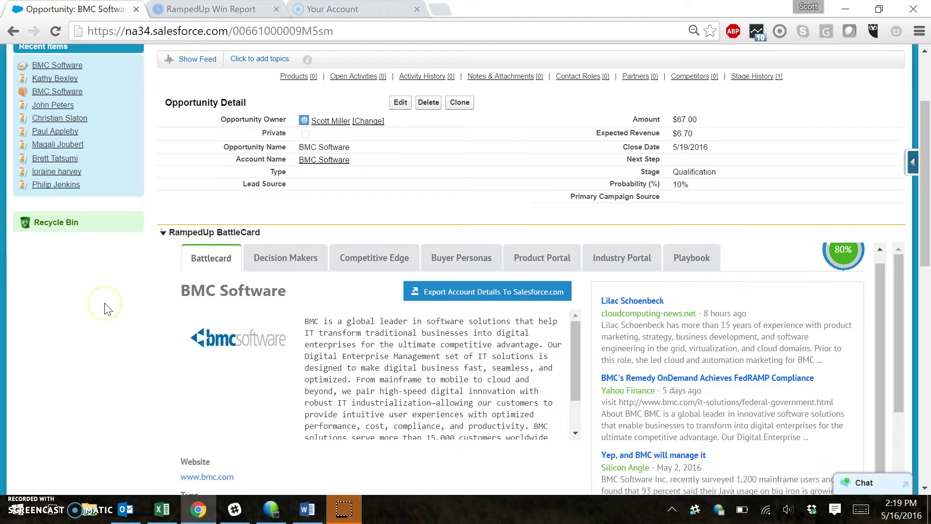
pyautogui.scroll(-1, 107, 308)
pyautogui.scroll(-1, 107, 308)
pyautogui.scroll(1, 107, 308)
pyautogui.click(854, 235)
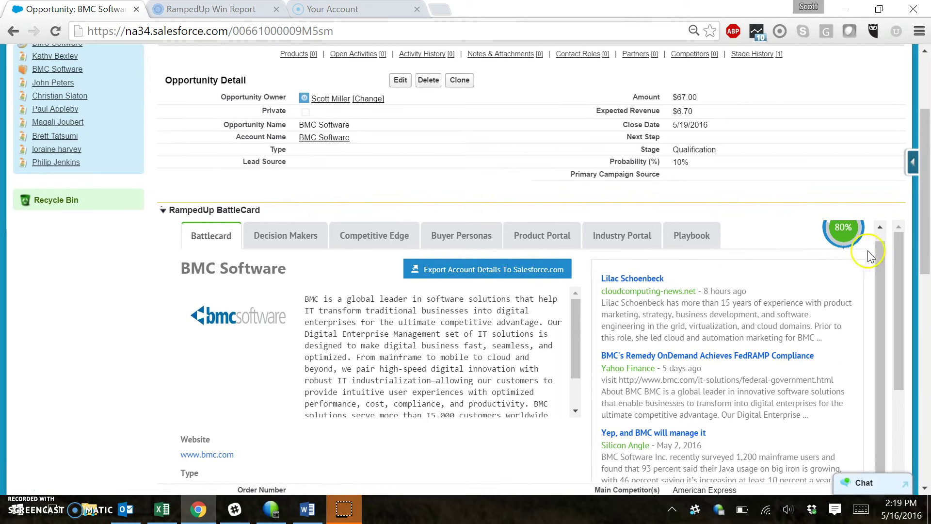
pyautogui.scroll(1, 873, 256)
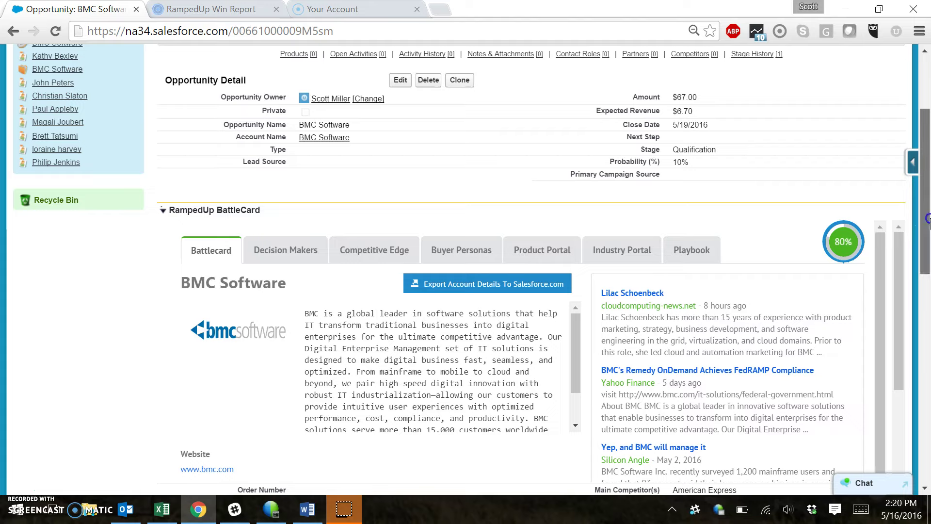
pyautogui.moveTo(927, 219); pyautogui.dragTo(927, 234)
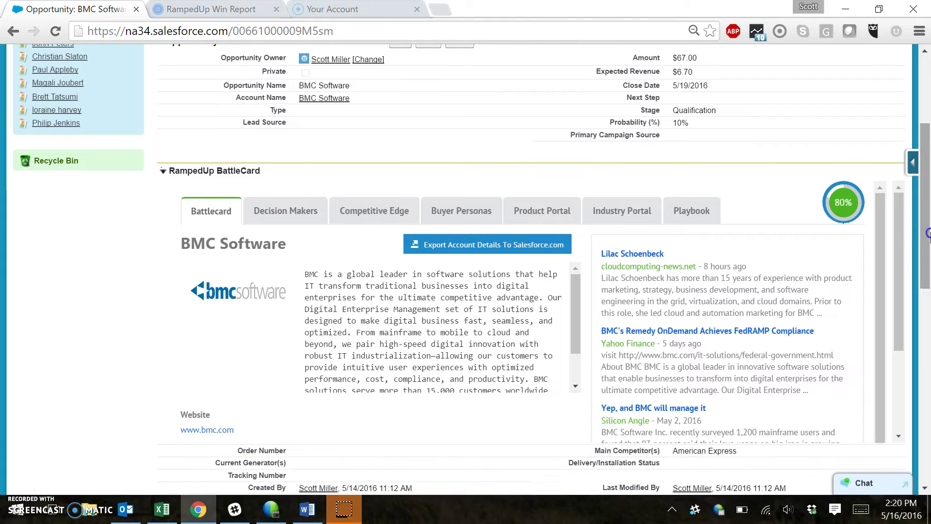
# Step: View the Ideal Customer Profile score details on the BMC Software battlecard, then close them
pyautogui.click(842, 201)
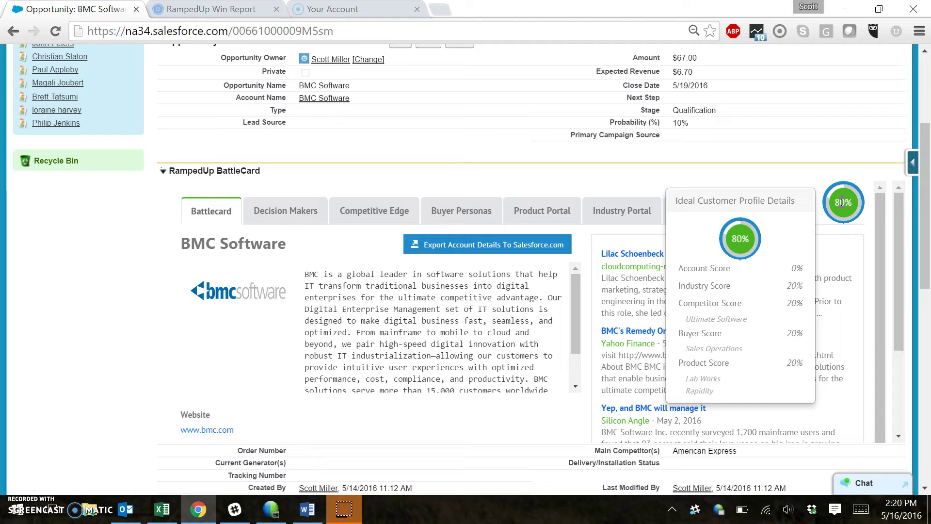
pyautogui.moveTo(705, 290)
pyautogui.moveTo(696, 368)
pyautogui.click(840, 257)
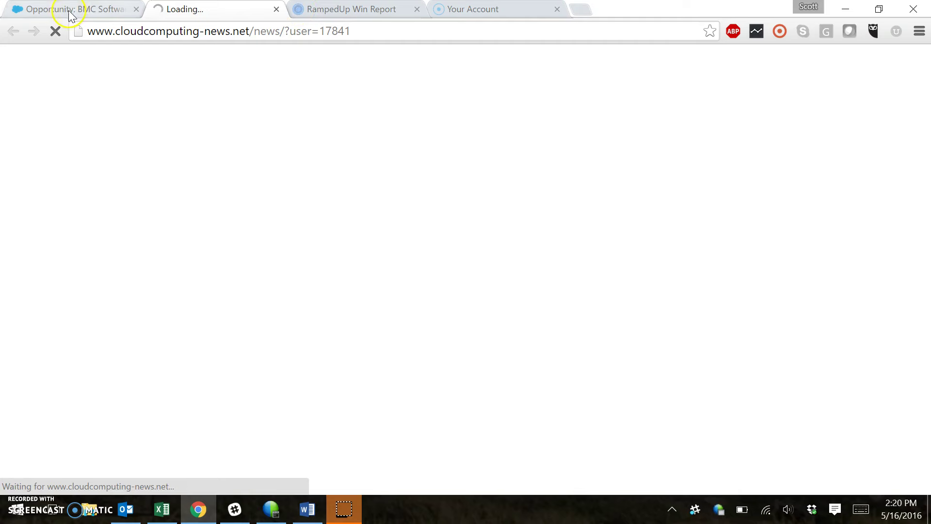
pyautogui.click(71, 10)
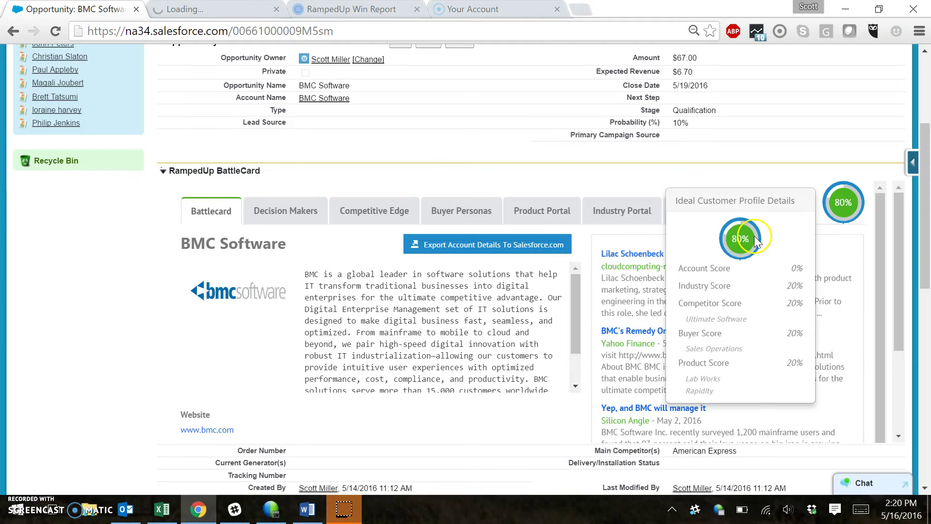
pyautogui.click(843, 200)
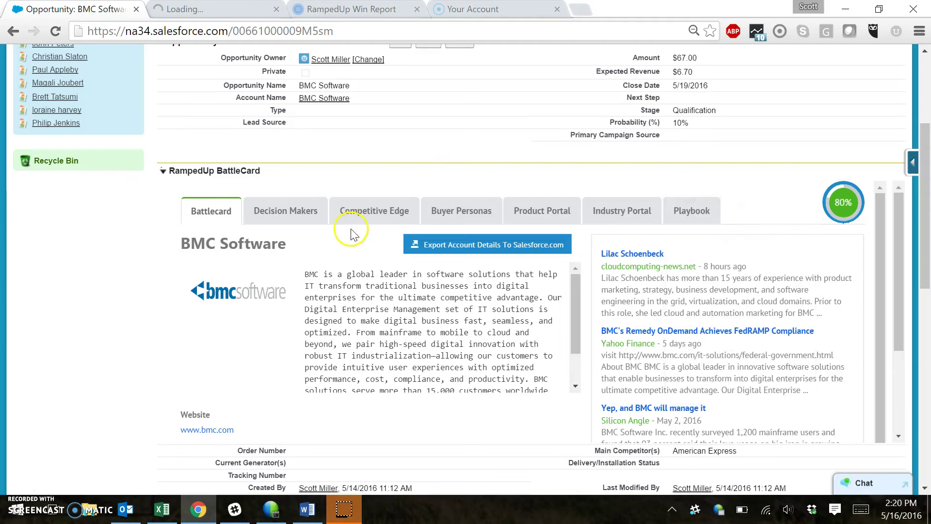
# Step: Review the BMC Software battlecard's company description, news articles, firmographic details and option to export account details to Salesforce
pyautogui.click(321, 261)
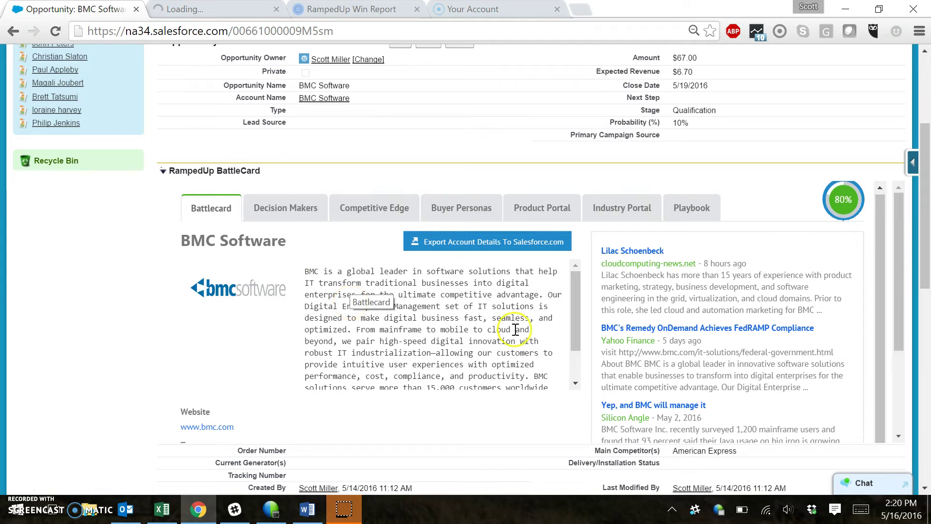
pyautogui.scroll(-2, 710, 349)
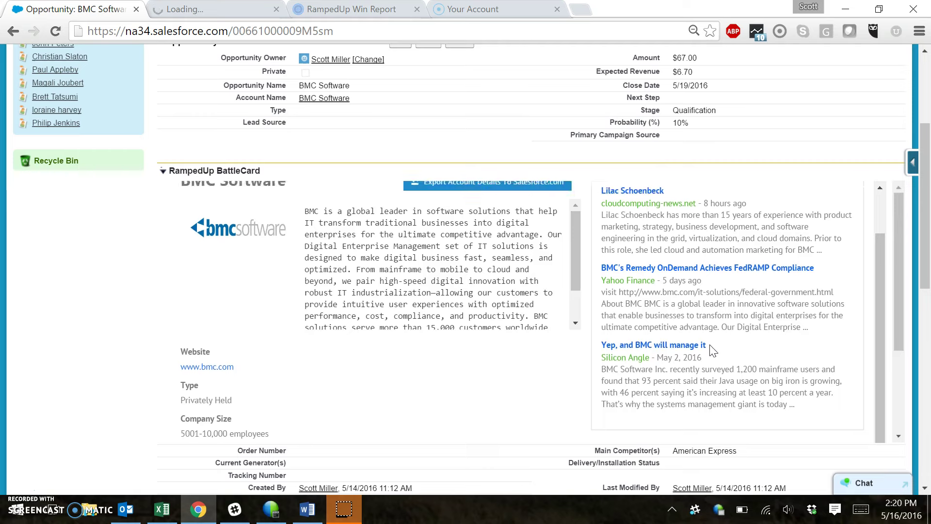
pyautogui.scroll(-3, 406, 327)
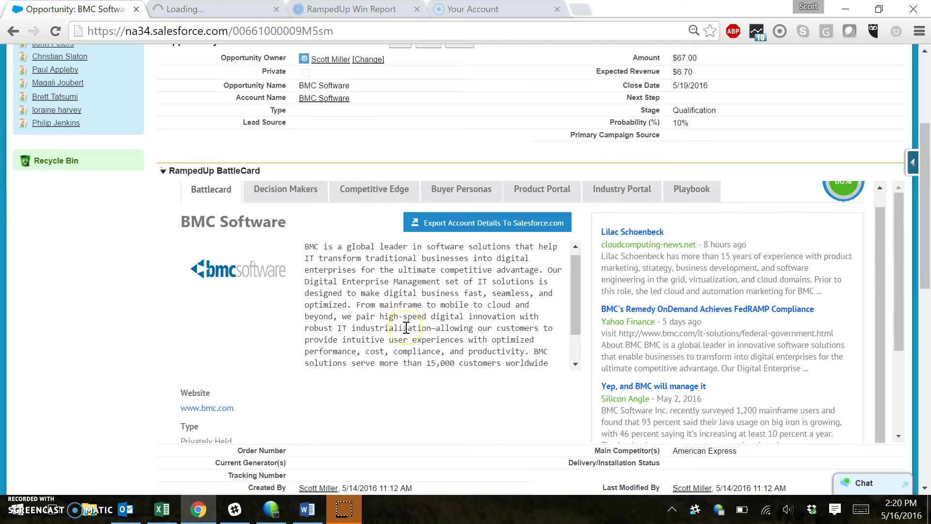
pyautogui.scroll(-5, 368, 339)
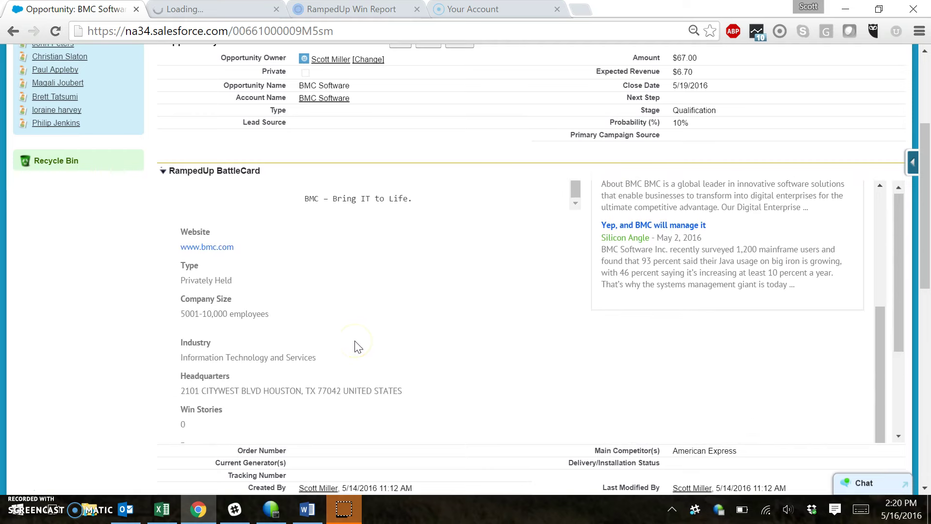
pyautogui.scroll(5, 358, 343)
pyautogui.rightClick(355, 340)
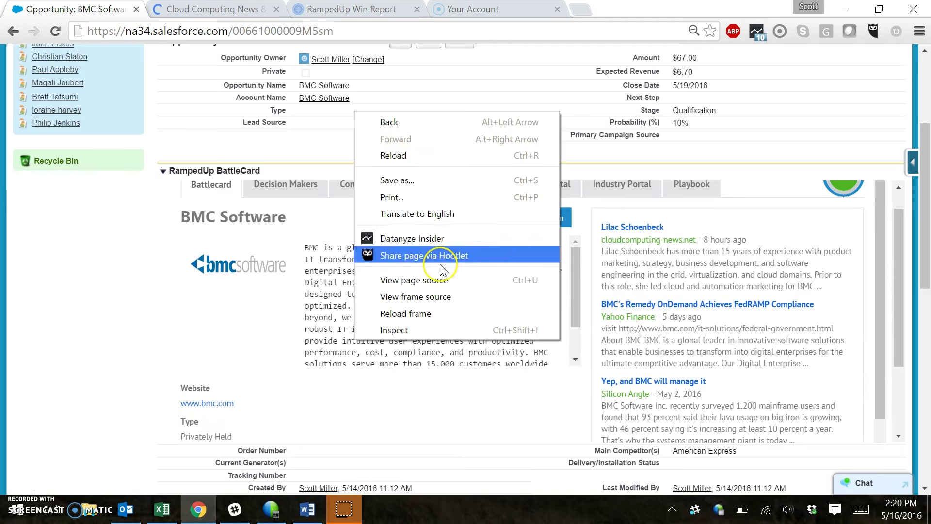
pyautogui.click(327, 206)
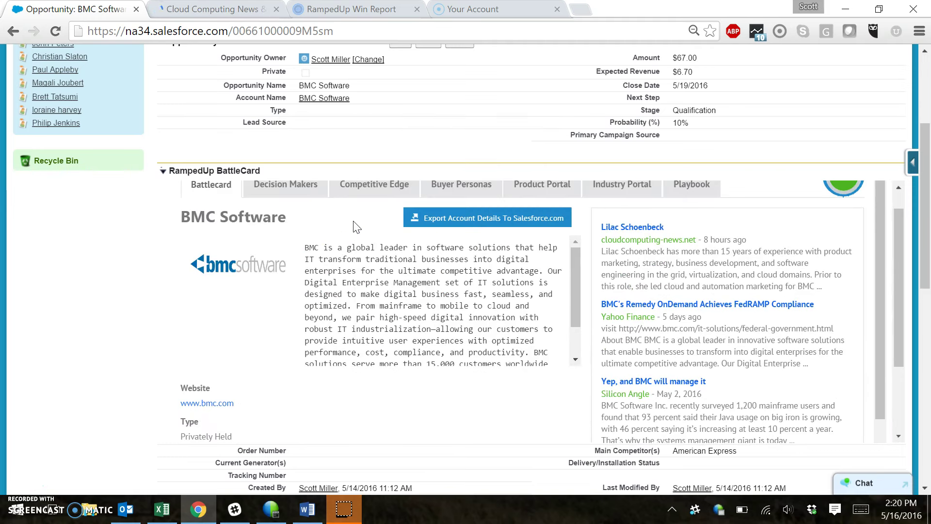
pyautogui.scroll(1, 356, 227)
pyautogui.click(436, 254)
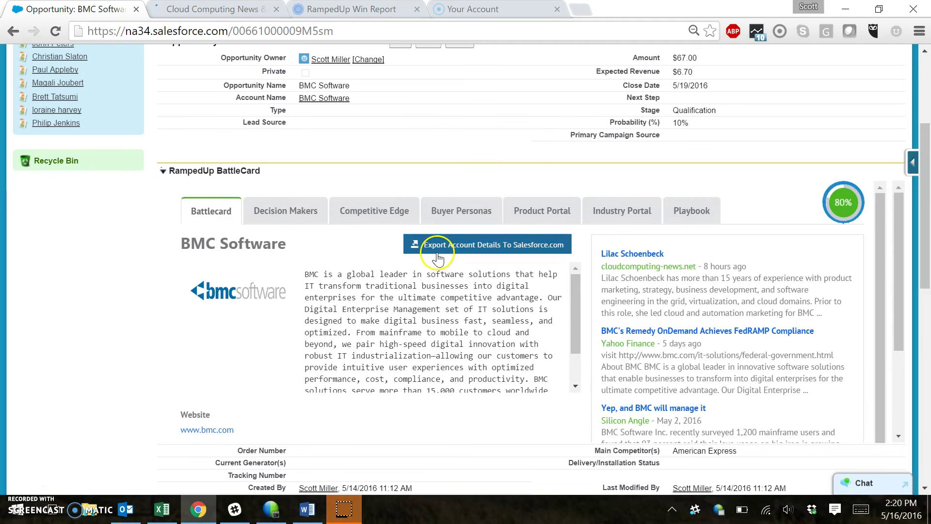
# Step: Review the battlecard's Decision Makers list, open the WW Sales Operations Analyst's LinkedIn profile, and return to the opportunity
pyautogui.click(308, 213)
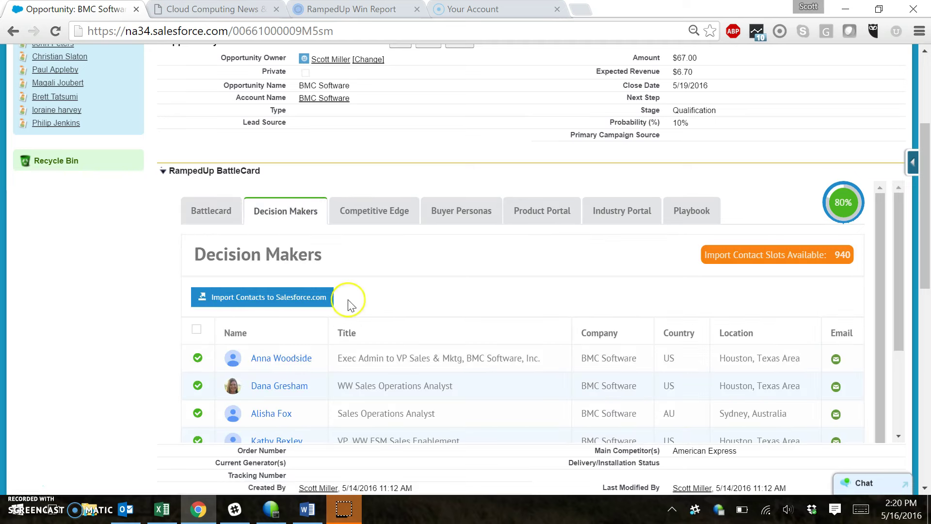
pyautogui.scroll(-1, 348, 301)
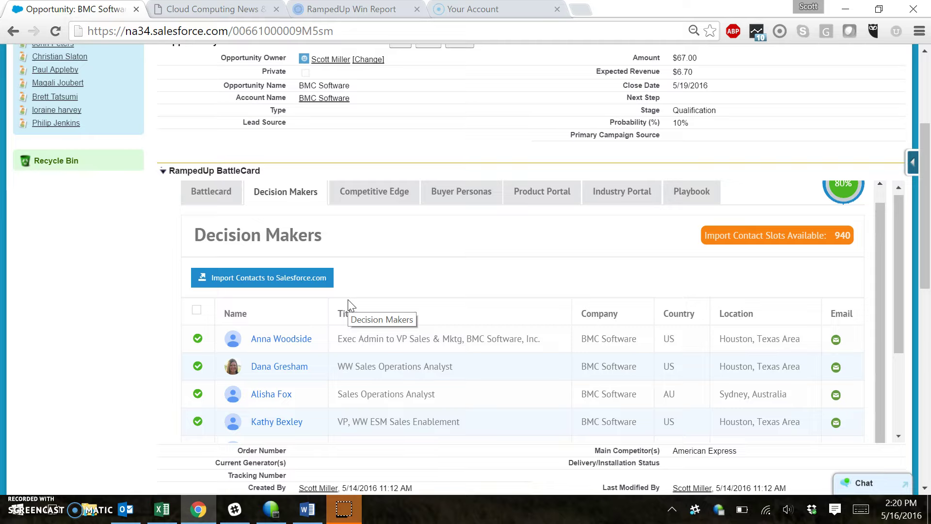
pyautogui.scroll(-1, 348, 305)
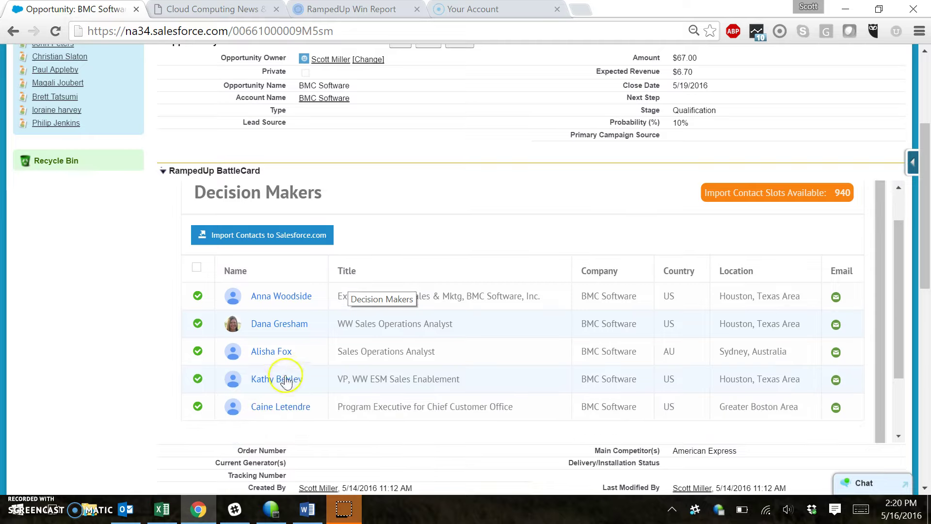
pyautogui.click(274, 325)
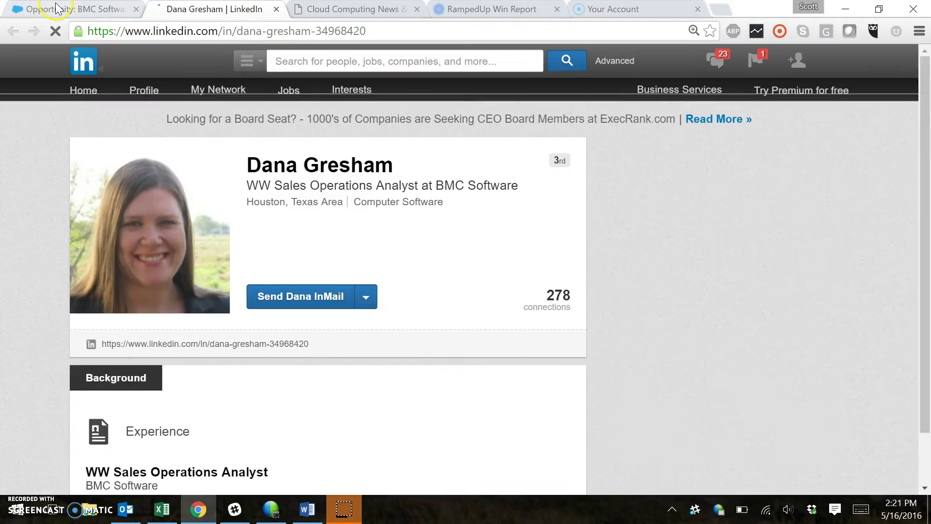
pyautogui.click(56, 8)
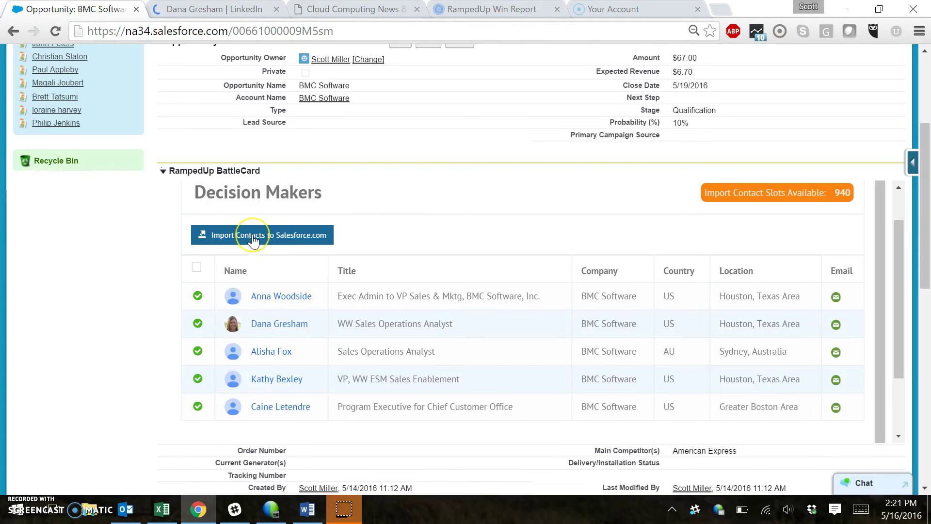
pyautogui.scroll(3, 452, 229)
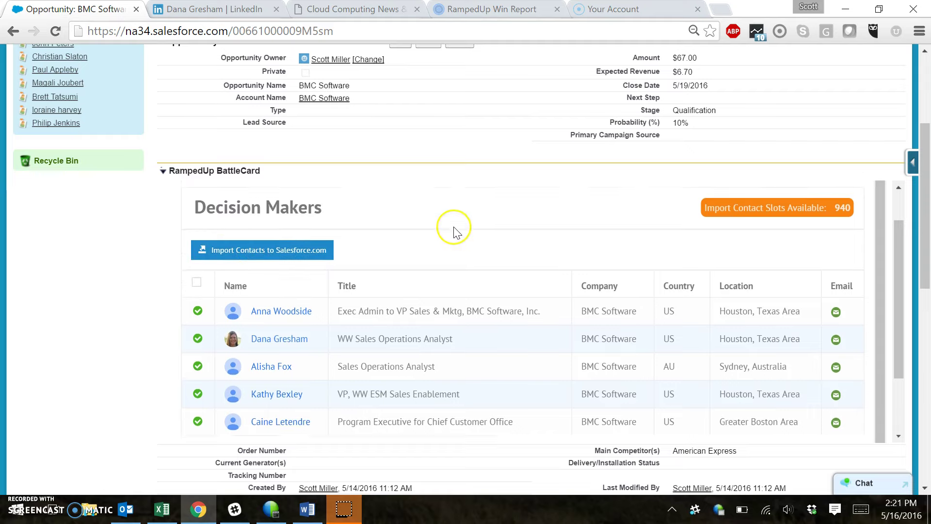
# Step: Open the Ultimate Software competitor profile from the battlecard's Competitive Edge section and read its description, competitive edge and positioning notes
pyautogui.click(388, 228)
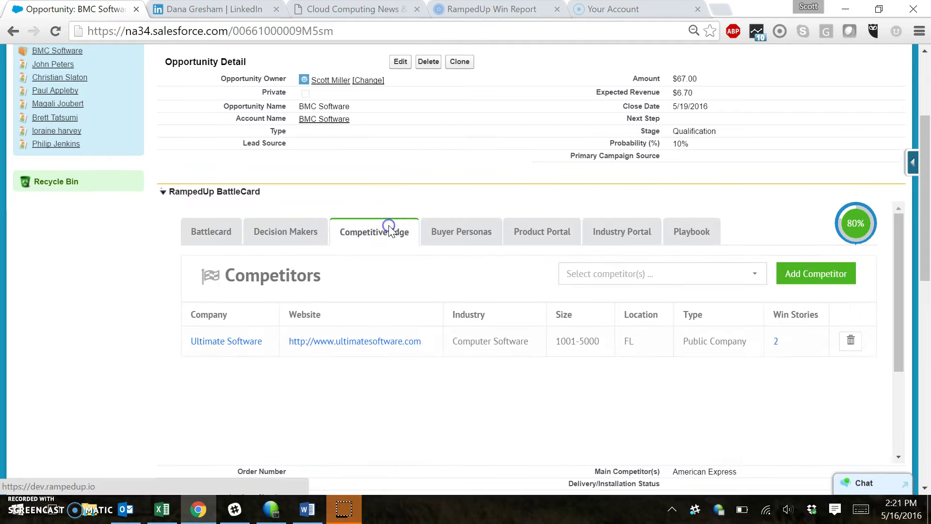
pyautogui.click(239, 344)
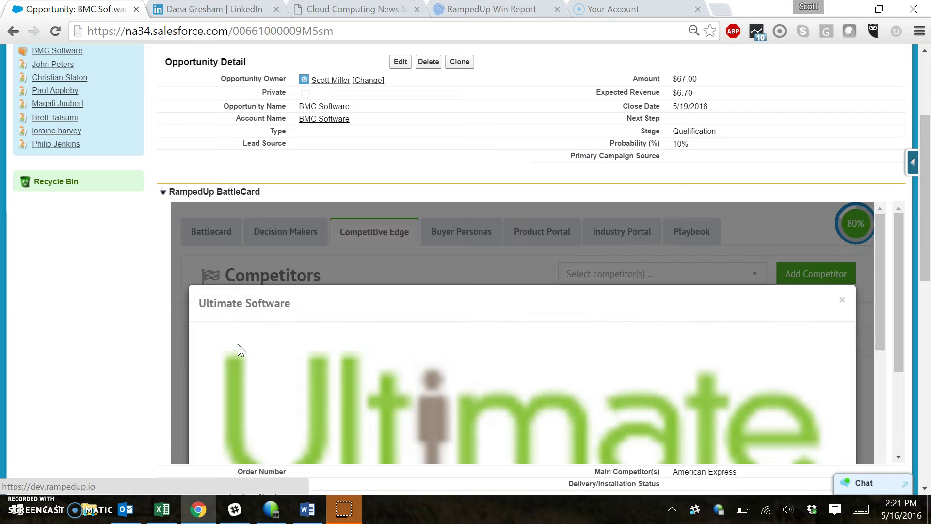
pyautogui.click(919, 31)
pyautogui.click(823, 168)
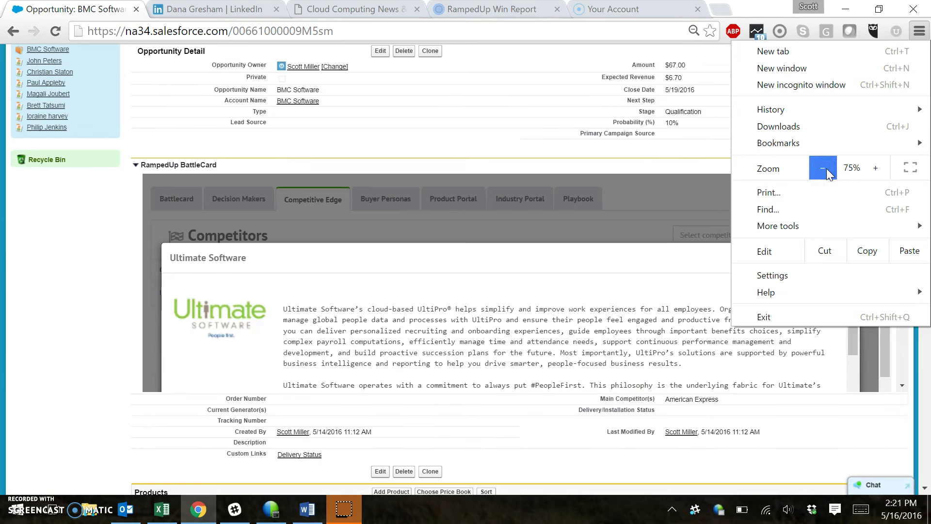
pyautogui.click(426, 203)
pyautogui.click(444, 245)
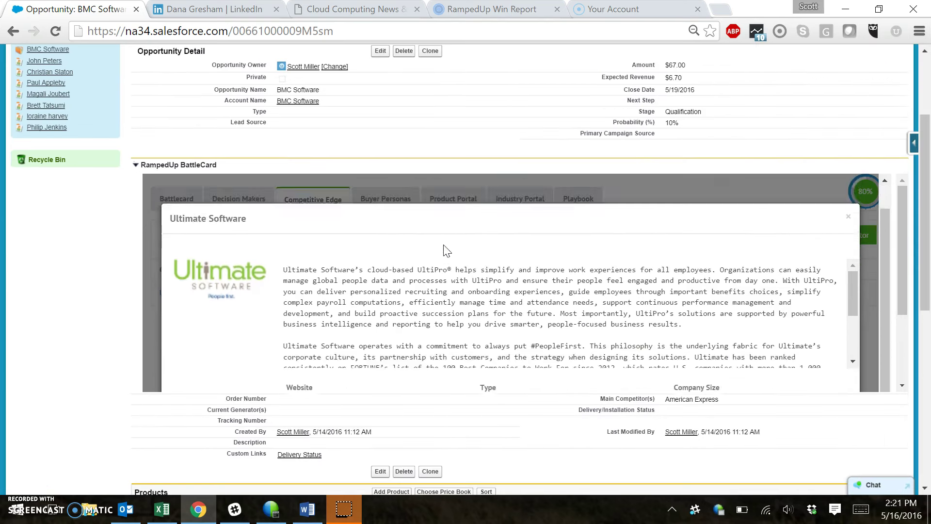
pyautogui.scroll(-3, 444, 246)
pyautogui.scroll(-8, 444, 245)
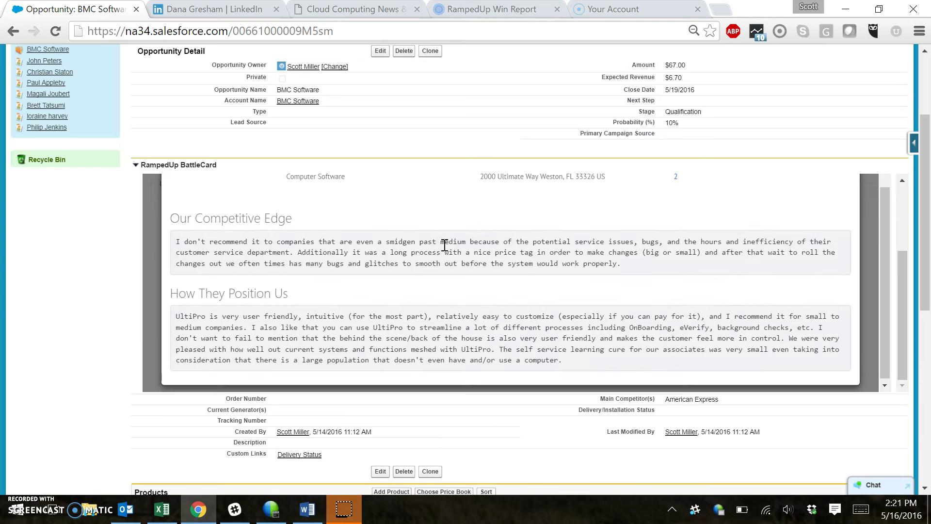
pyautogui.scroll(2, 444, 246)
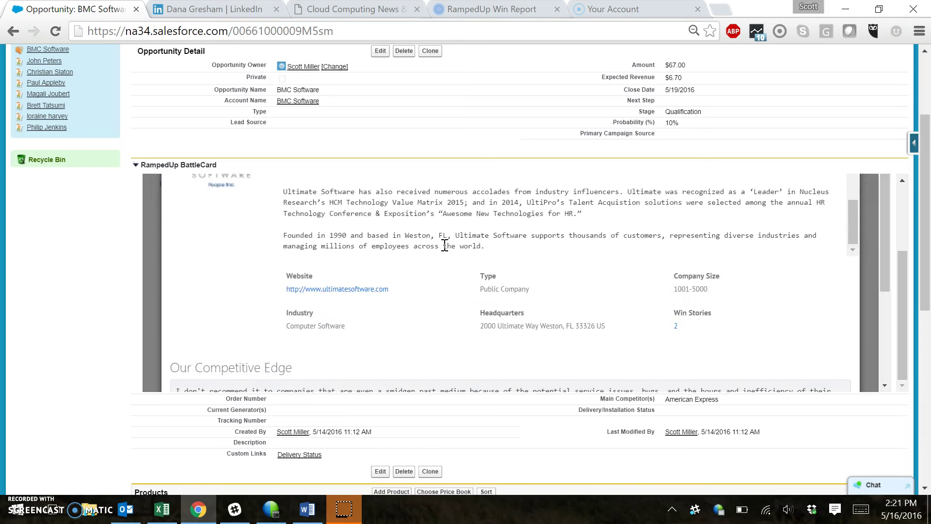
# Step: View Ultimate Software's win stories, open the detailed win report for XYZ Company, and return to the Competitors list
pyautogui.click(673, 328)
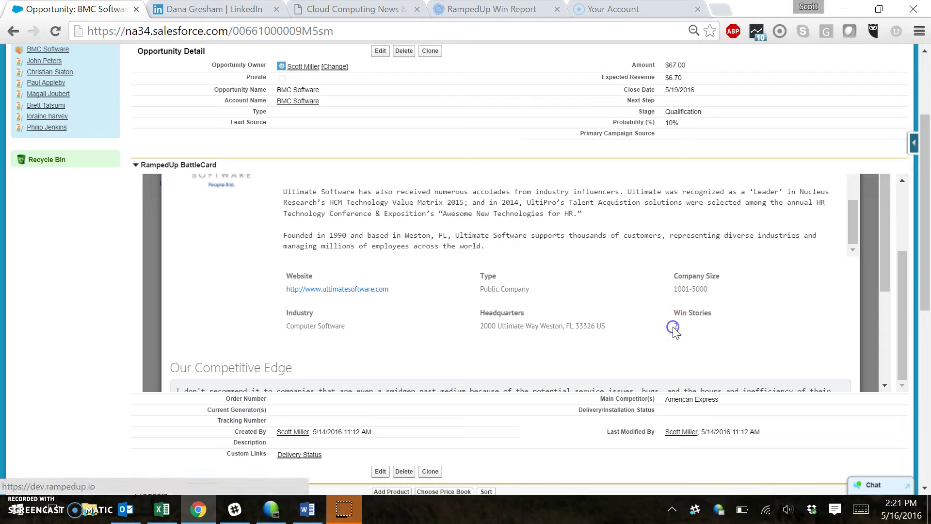
pyautogui.moveTo(675, 328)
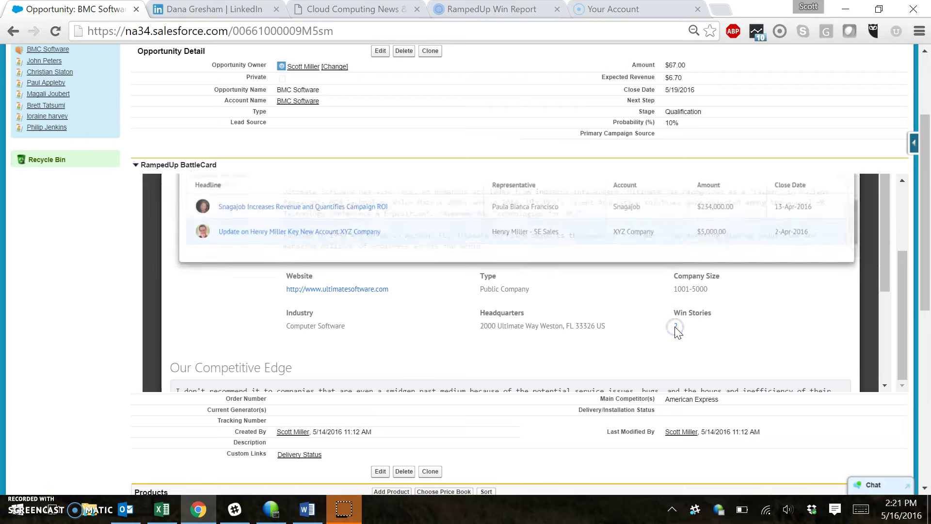
pyautogui.click(318, 231)
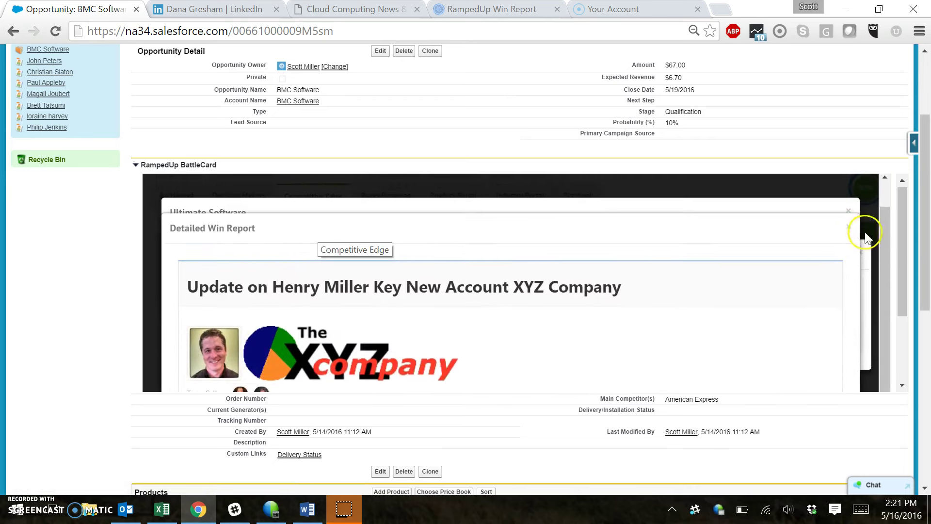
pyautogui.click(848, 226)
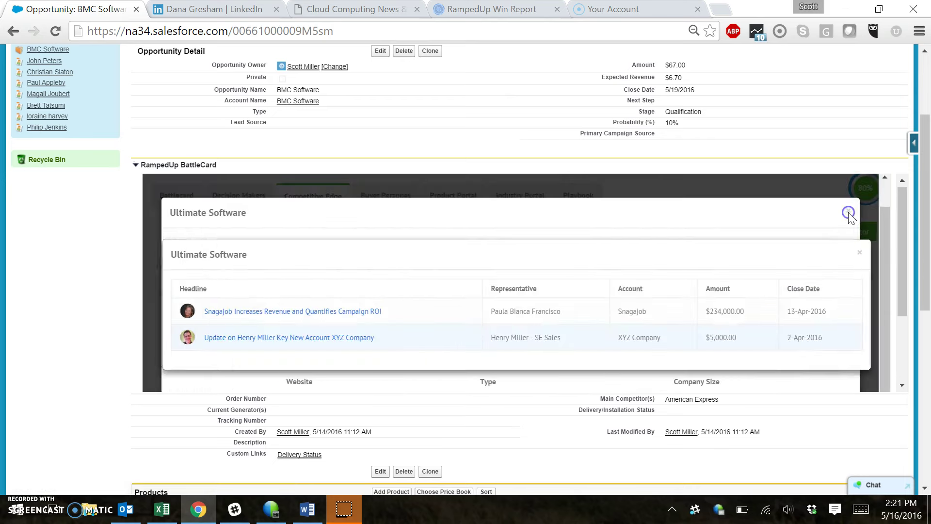
pyautogui.click(849, 213)
pyautogui.click(848, 213)
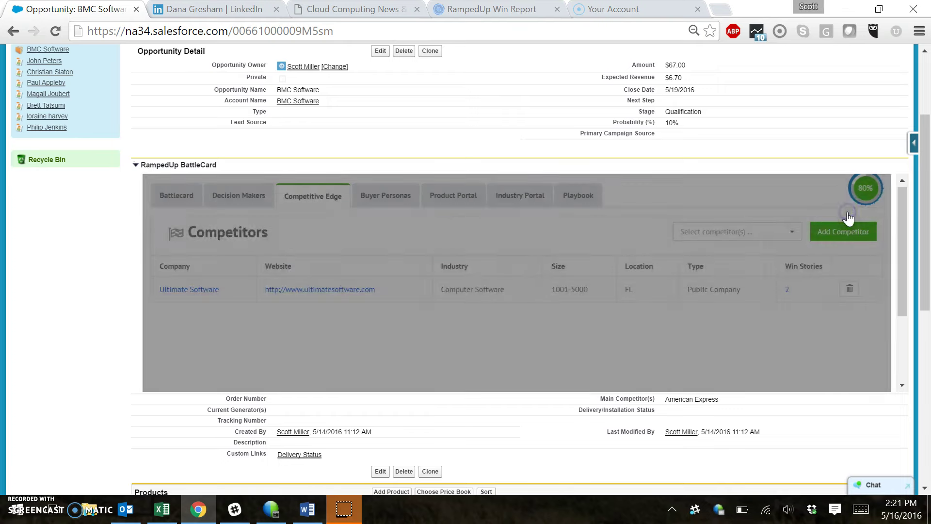
# Step: Review the Sales Operations buyer persona's description and top pains in the Buyer Personas section, then close it
pyautogui.click(396, 202)
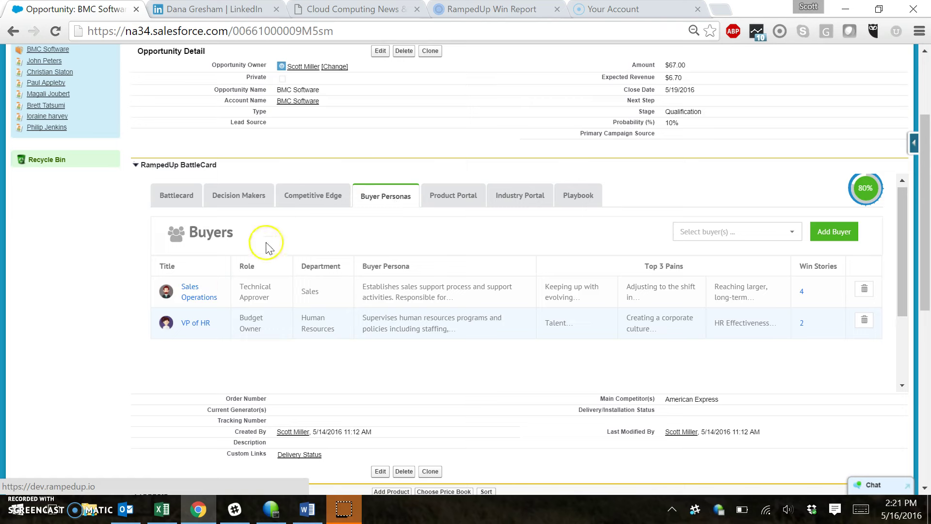
pyautogui.click(193, 294)
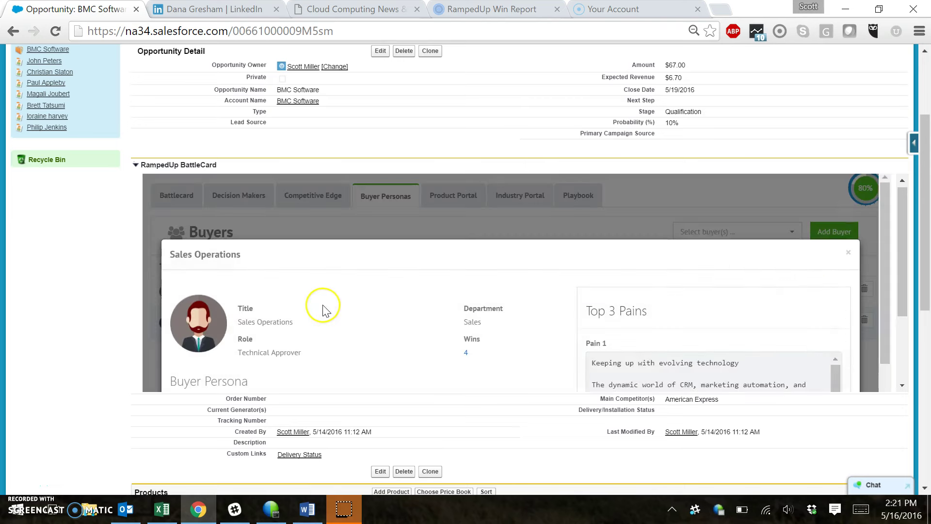
pyautogui.scroll(-3, 323, 310)
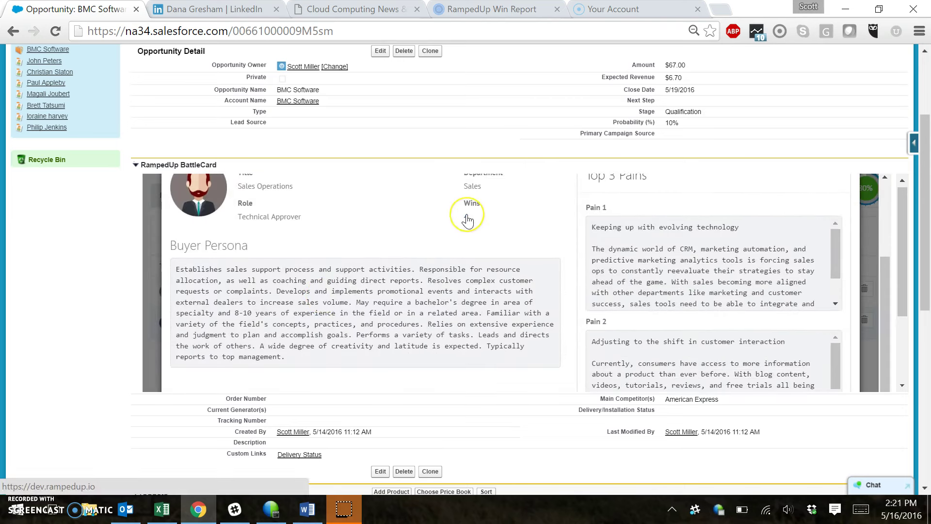
pyautogui.scroll(5, 467, 217)
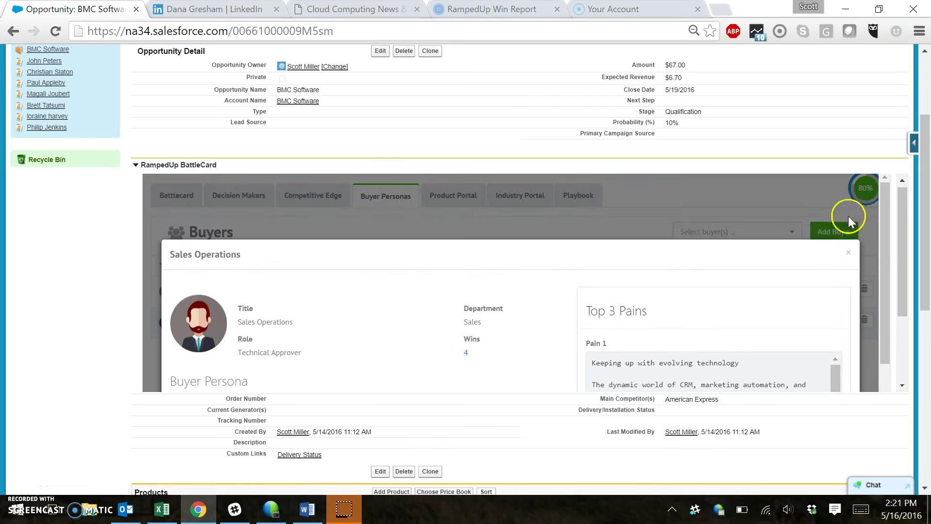
pyautogui.click(845, 253)
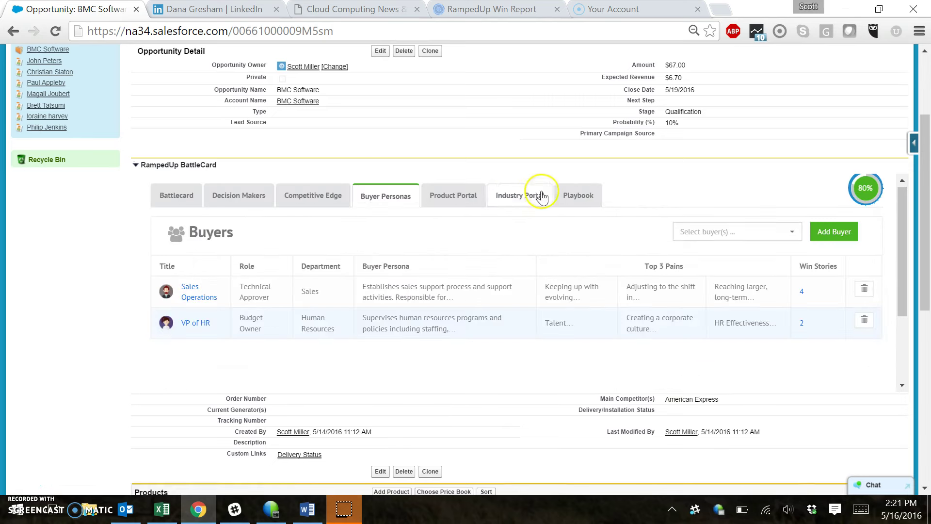
# Step: Review the Rapidity product's description, takeaways and win stories in the Product Portal, then close its details
pyautogui.click(465, 197)
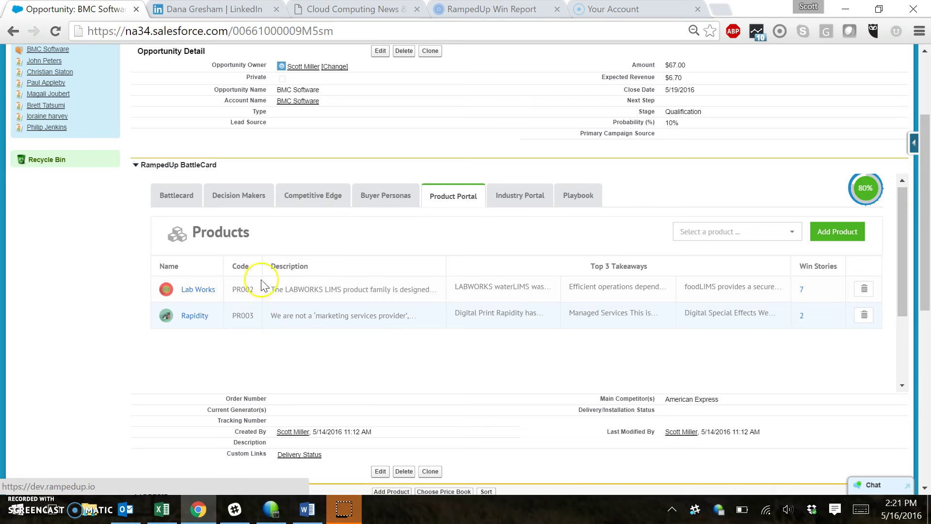
pyautogui.click(195, 316)
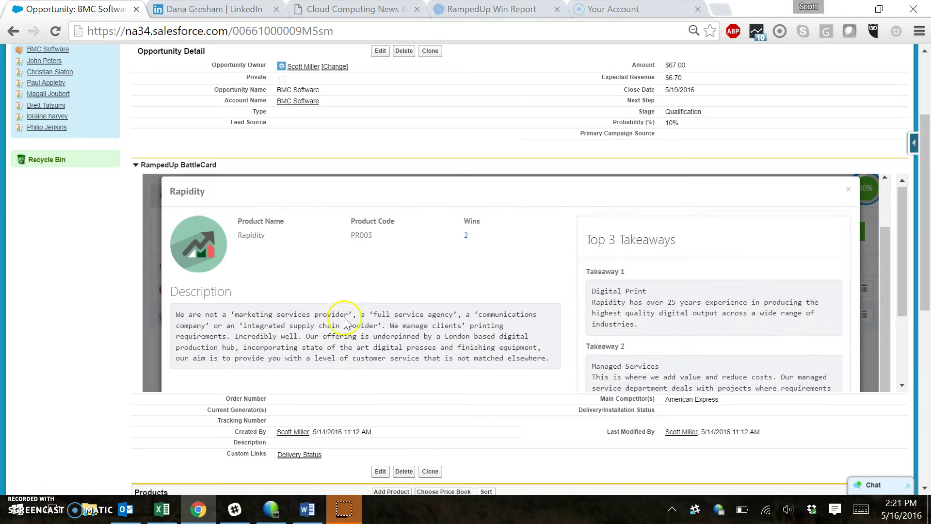
pyautogui.scroll(-2, 345, 320)
pyautogui.scroll(1, 344, 318)
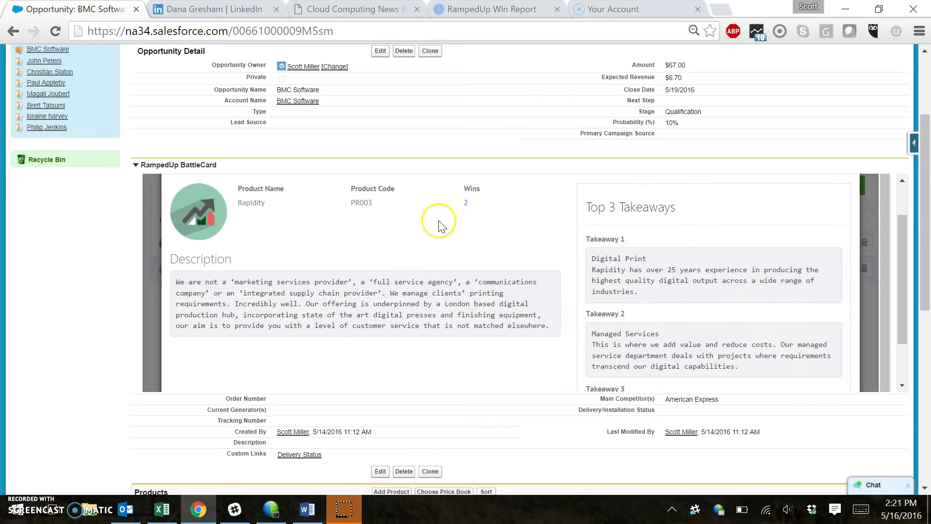
pyautogui.click(466, 204)
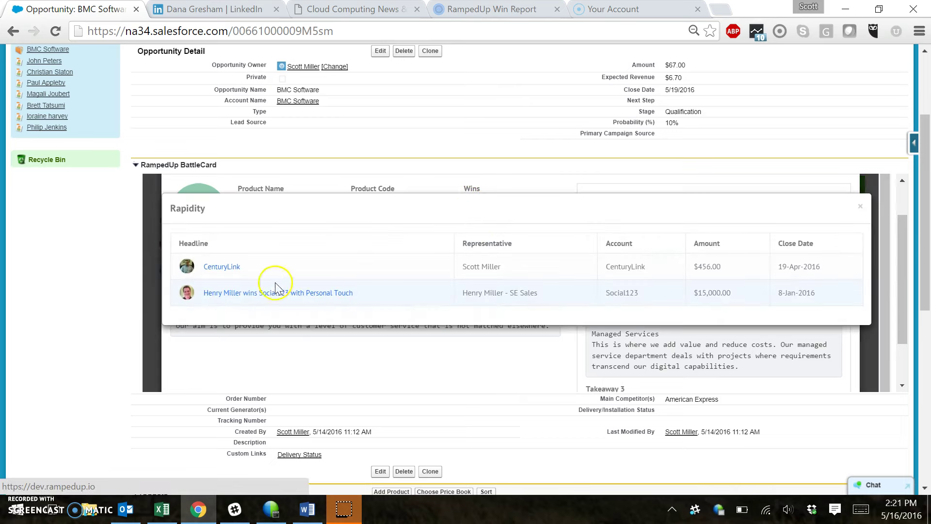
pyautogui.click(860, 210)
pyautogui.scroll(1, 848, 218)
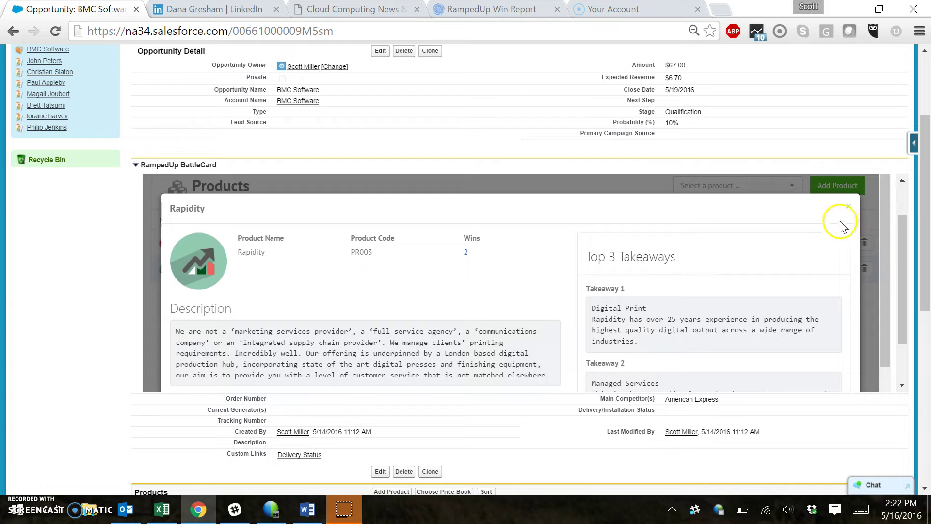
pyautogui.click(848, 207)
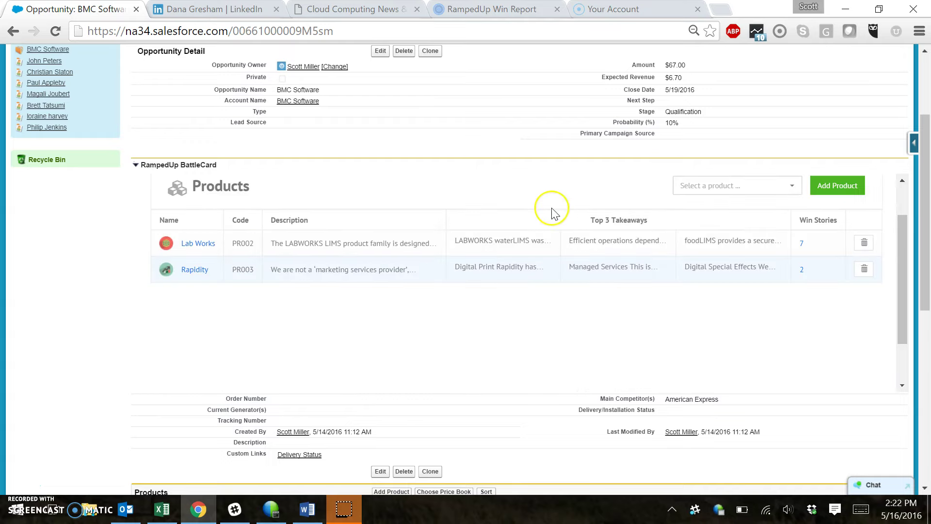
# Step: View the win stories for the Finance industry in the Industry Portal, then close the list
pyautogui.scroll(1, 677, 246)
pyautogui.click(517, 203)
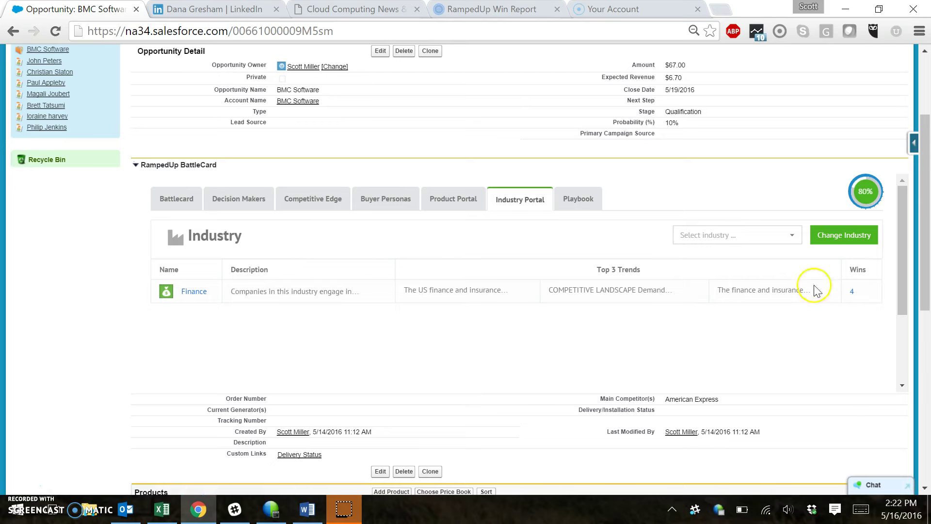
pyautogui.click(852, 292)
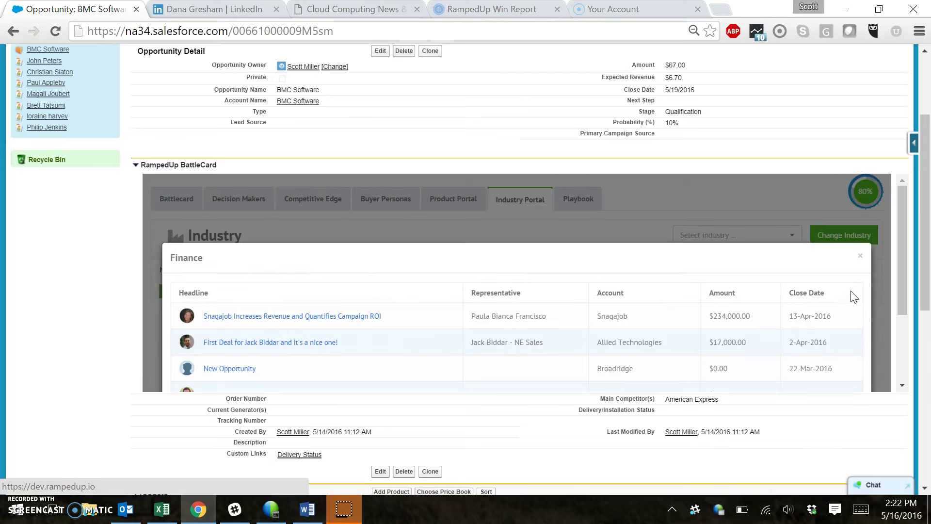
pyautogui.scroll(-1, 741, 315)
pyautogui.scroll(1, 749, 311)
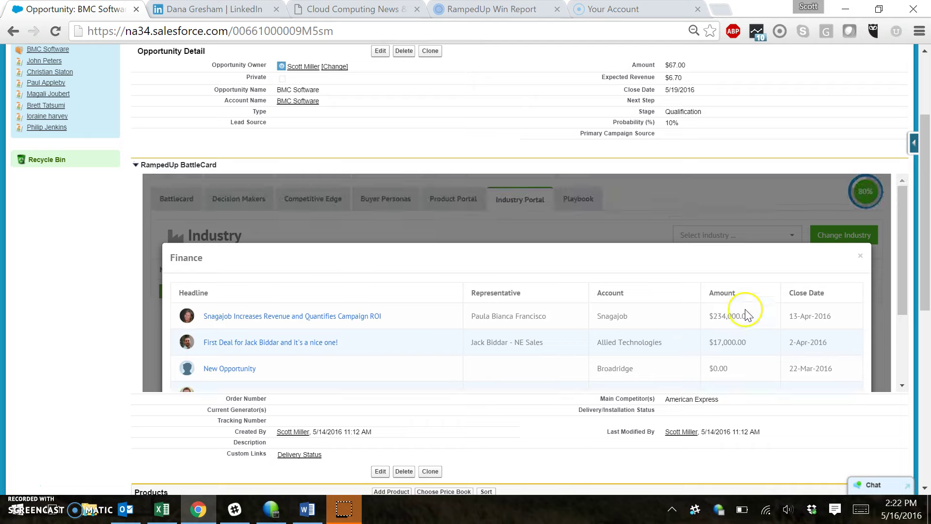
pyautogui.click(860, 257)
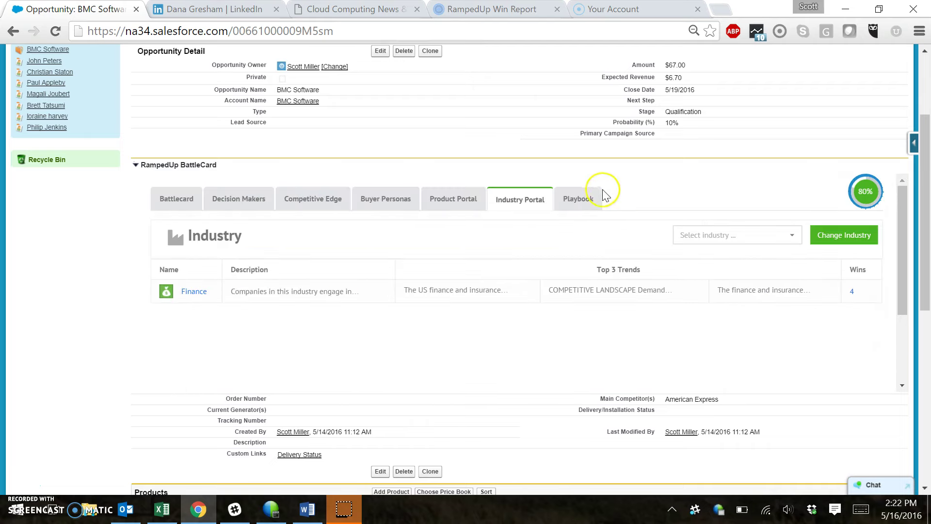
# Step: Open the battlecard's Playbook and view the available playbook tracks, leaving the choice of track unchanged
pyautogui.click(588, 198)
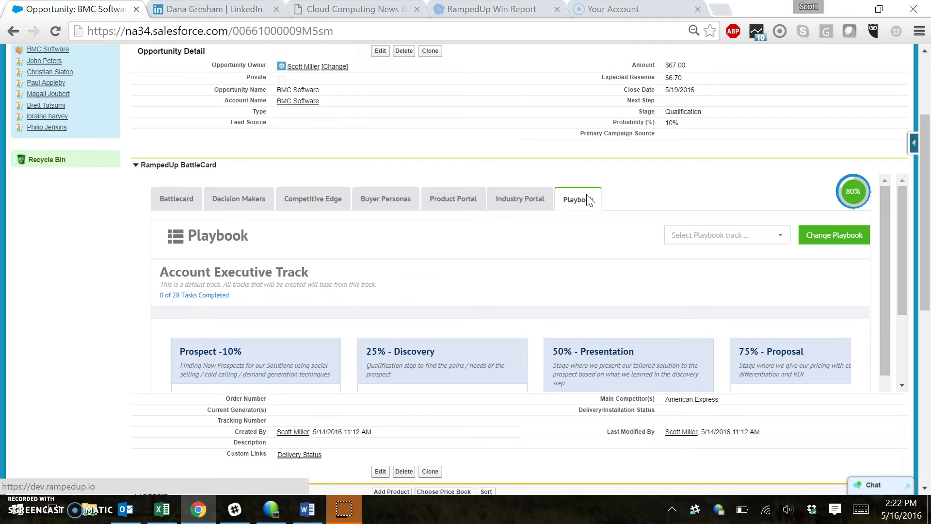
pyautogui.scroll(-1, 561, 287)
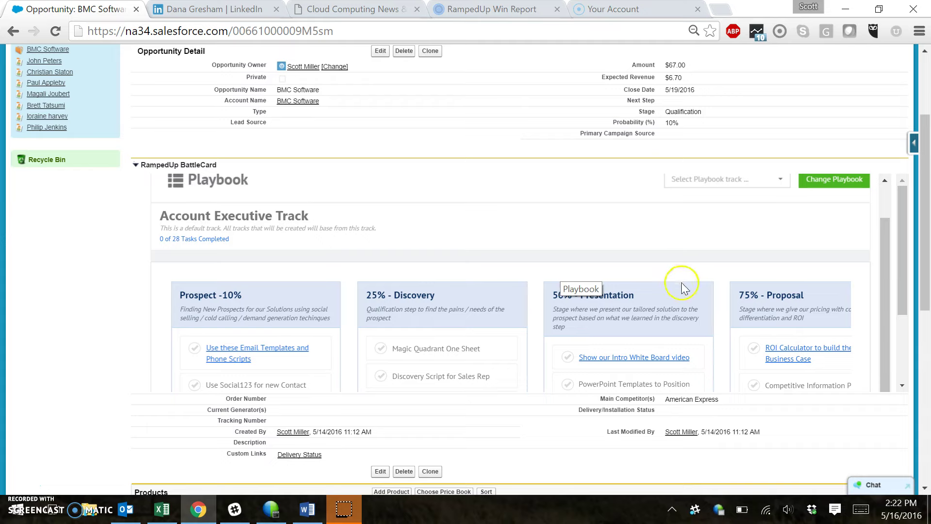
pyautogui.scroll(1, 683, 298)
pyautogui.click(737, 194)
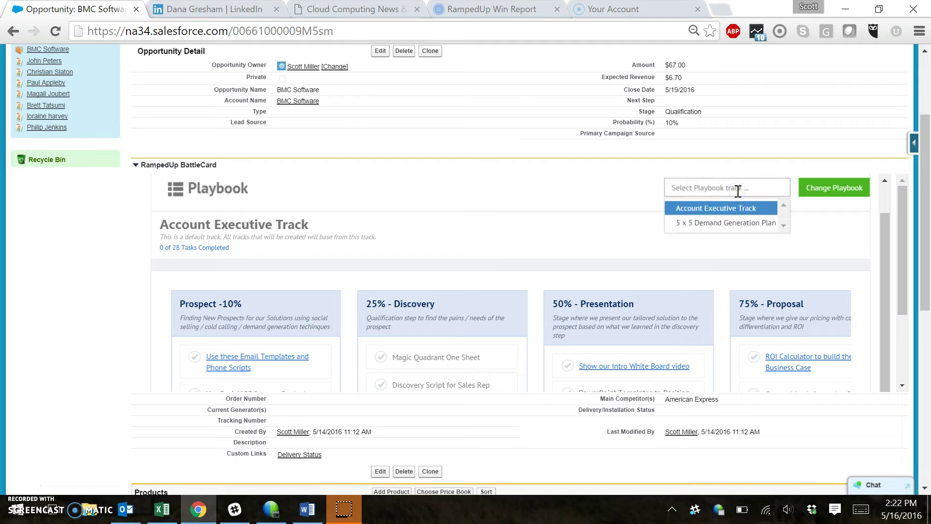
pyautogui.click(605, 219)
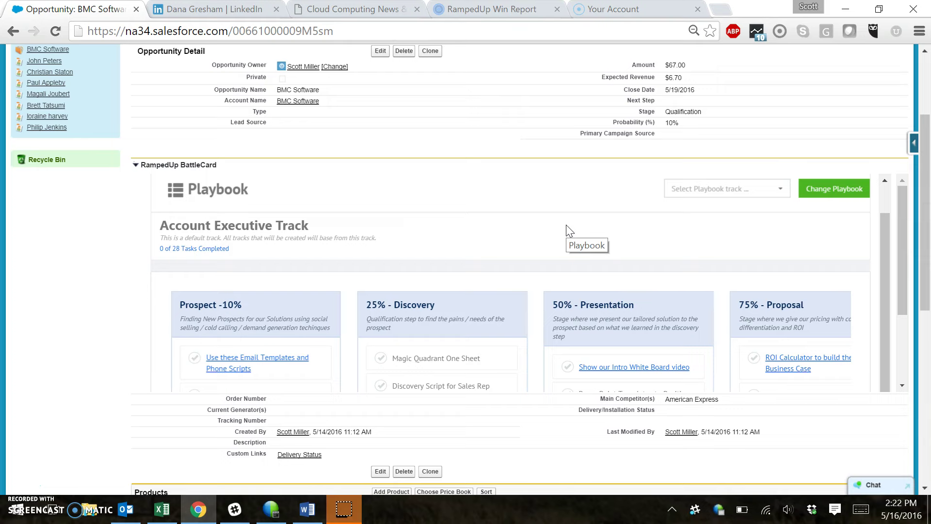
pyautogui.scroll(2, 426, 264)
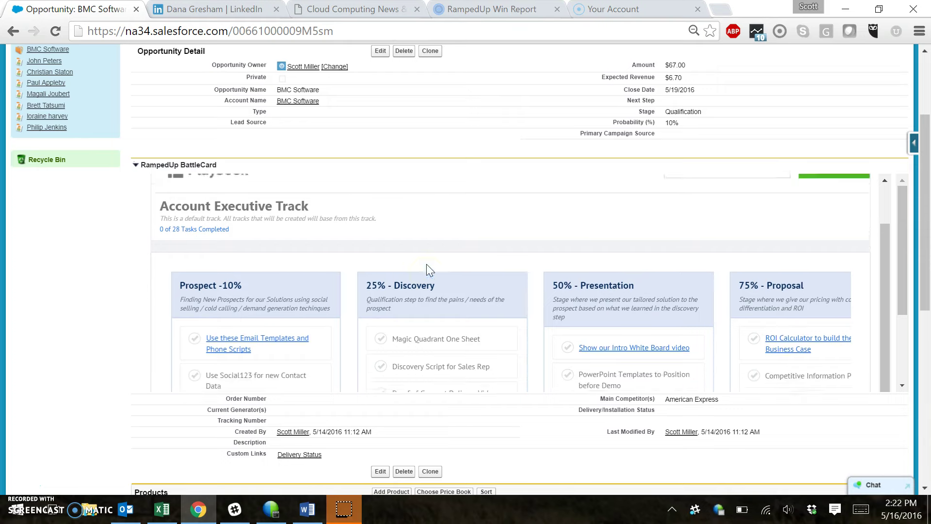
# Step: Mark the first three Prospect -10% tasks and the first three 25% - Discovery tasks as completed in the Account Executive Track
pyautogui.scroll(-3, 305, 307)
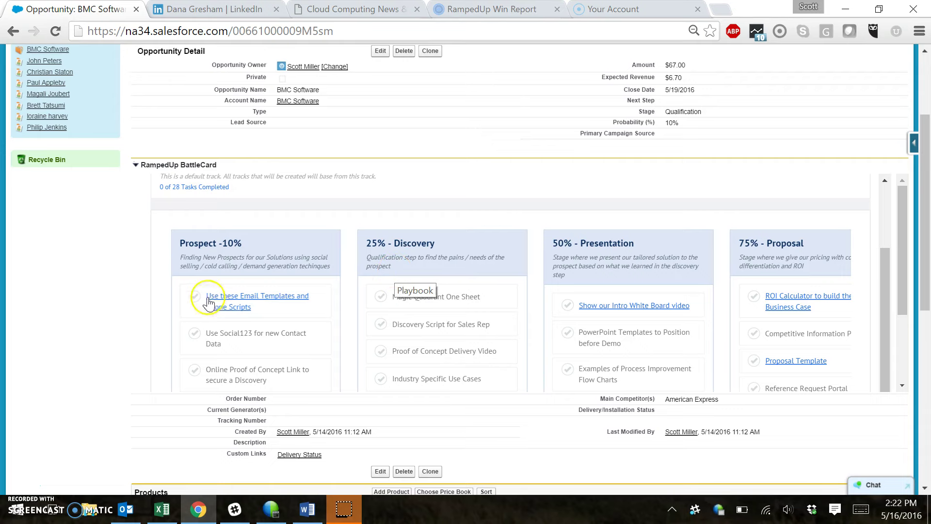
pyautogui.click(194, 333)
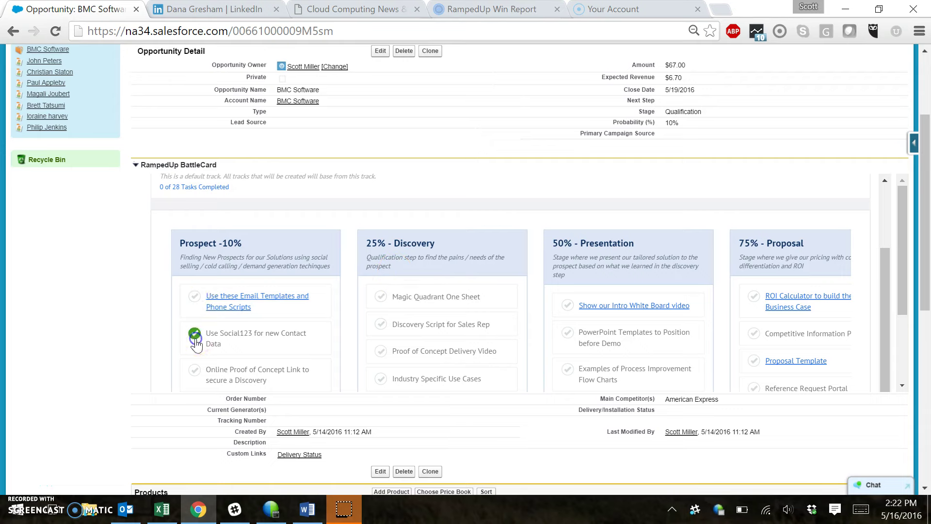
pyautogui.click(194, 296)
pyautogui.click(195, 370)
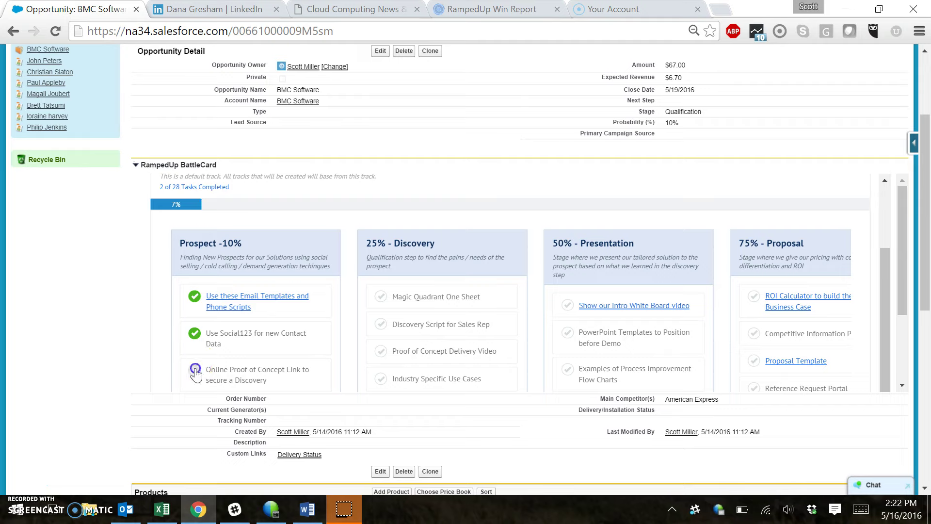
pyautogui.click(380, 297)
pyautogui.click(380, 324)
pyautogui.click(380, 351)
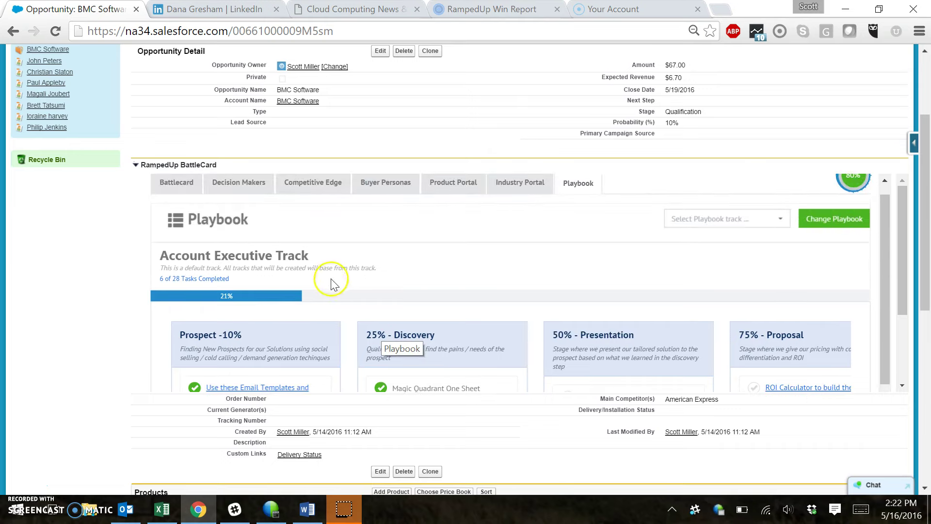
# Step: Check the Account Executive Track's overall progress, then leave the opportunity and open the RampedUp.io page in Salesforce
pyautogui.scroll(2, 420, 274)
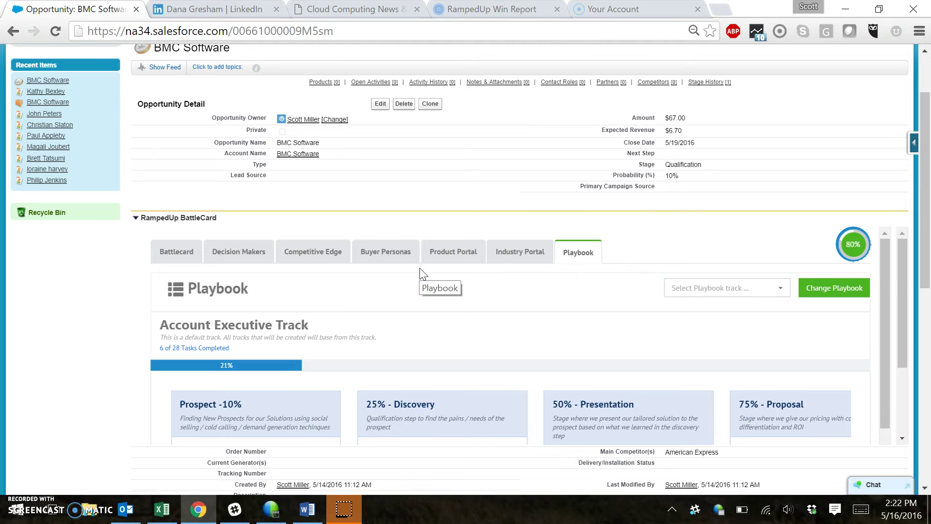
pyautogui.scroll(1, 421, 274)
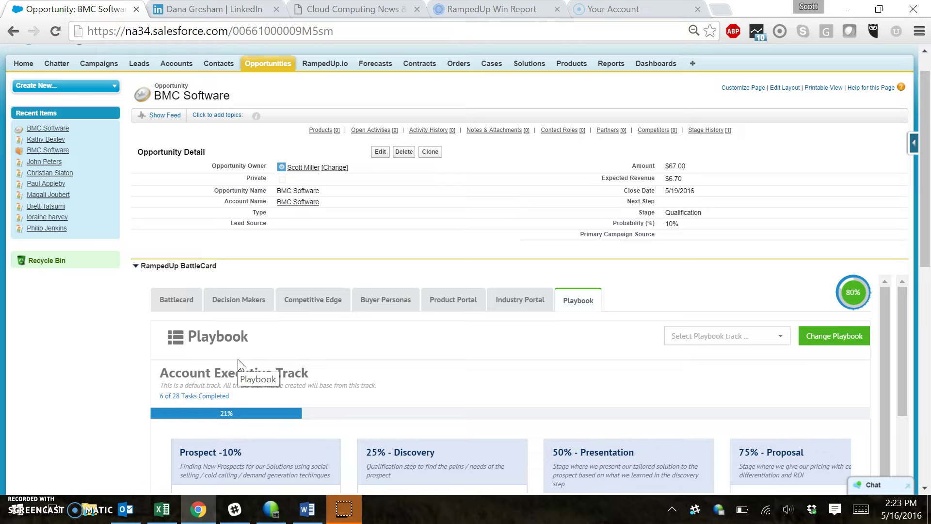
pyautogui.scroll(1, 238, 361)
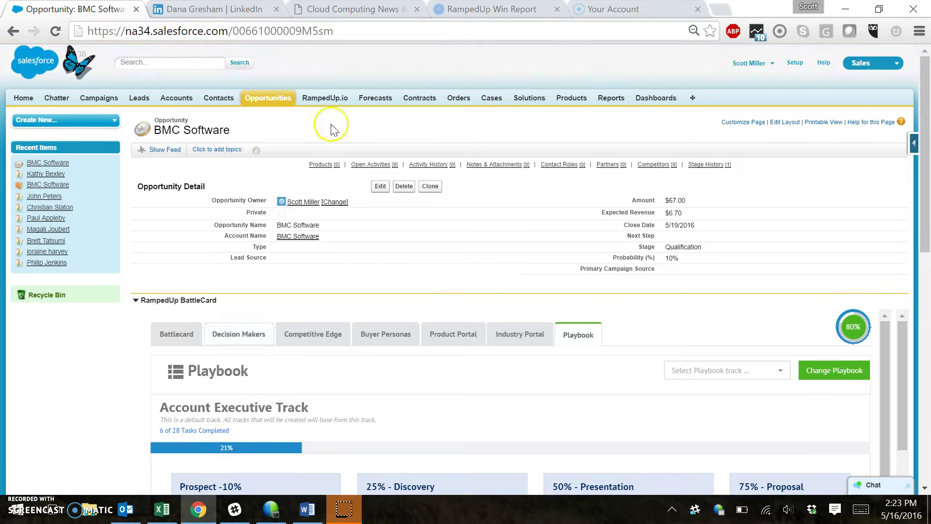
pyautogui.click(327, 98)
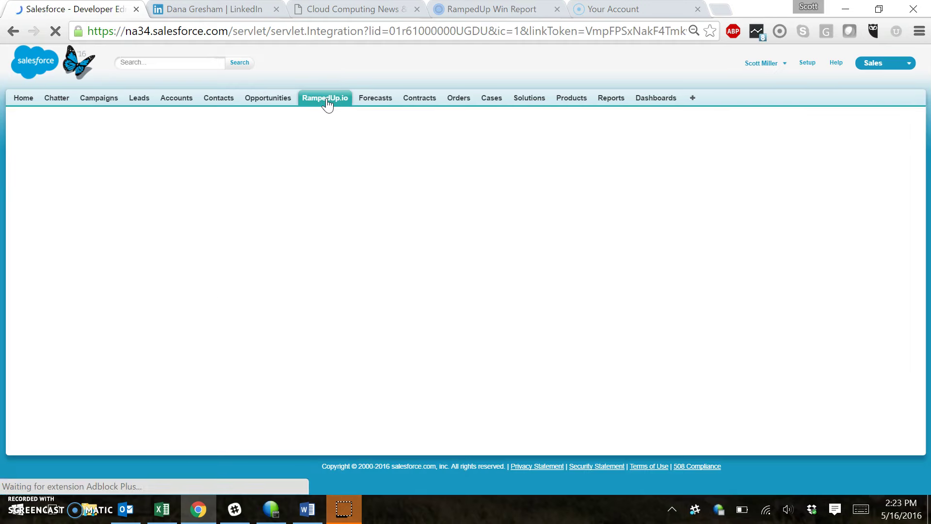